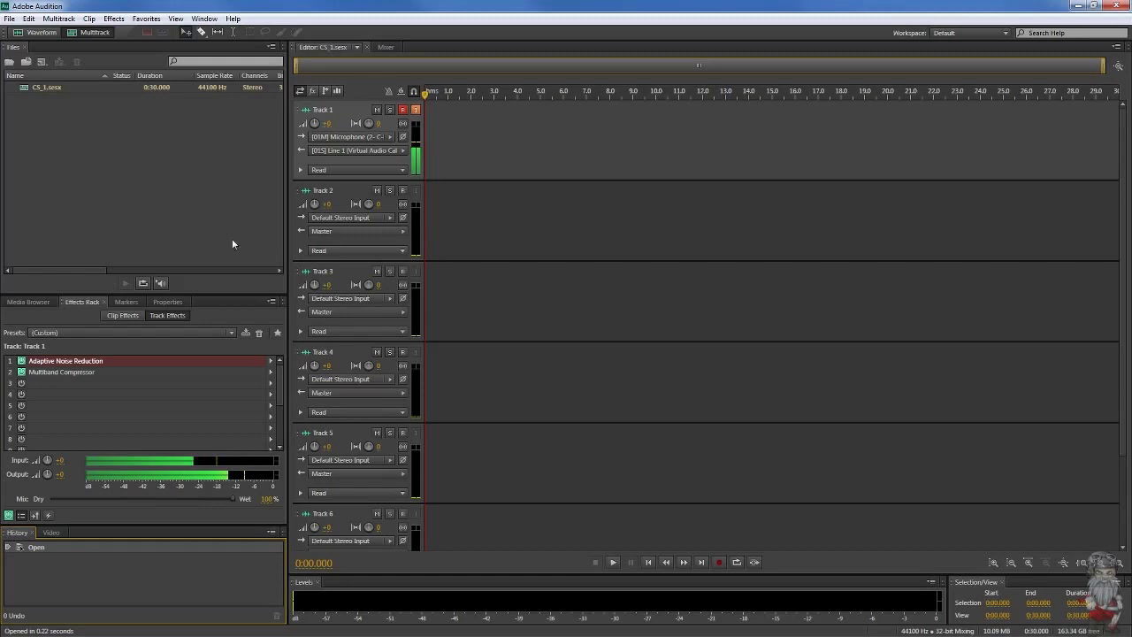
- Look through the File menu commands and close them without creating anything
click(8, 19)
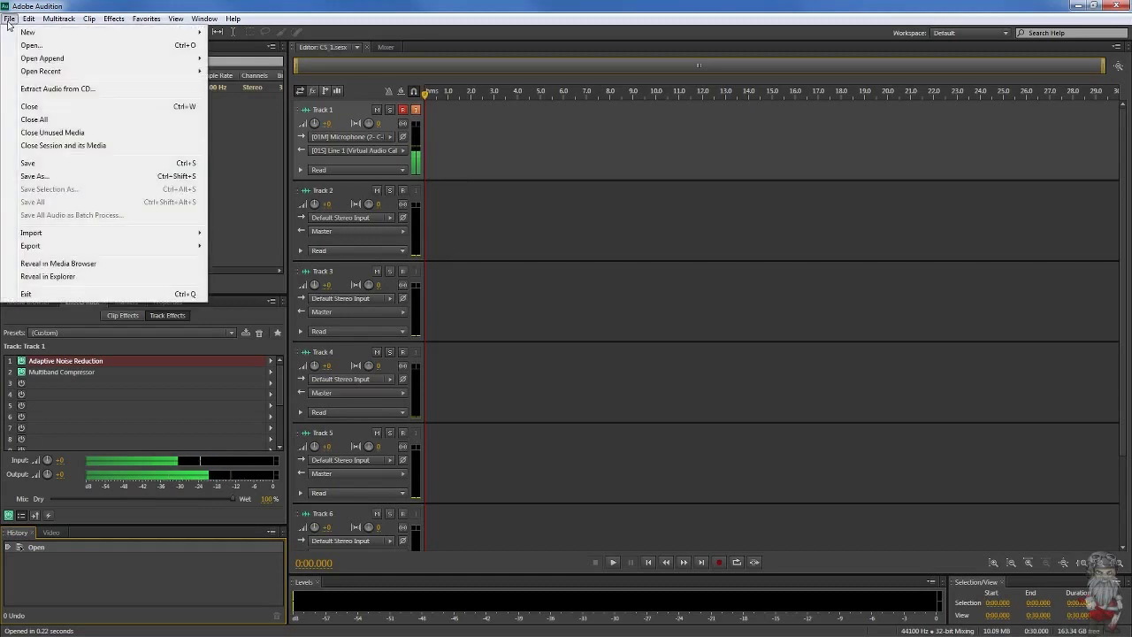
click(29, 19)
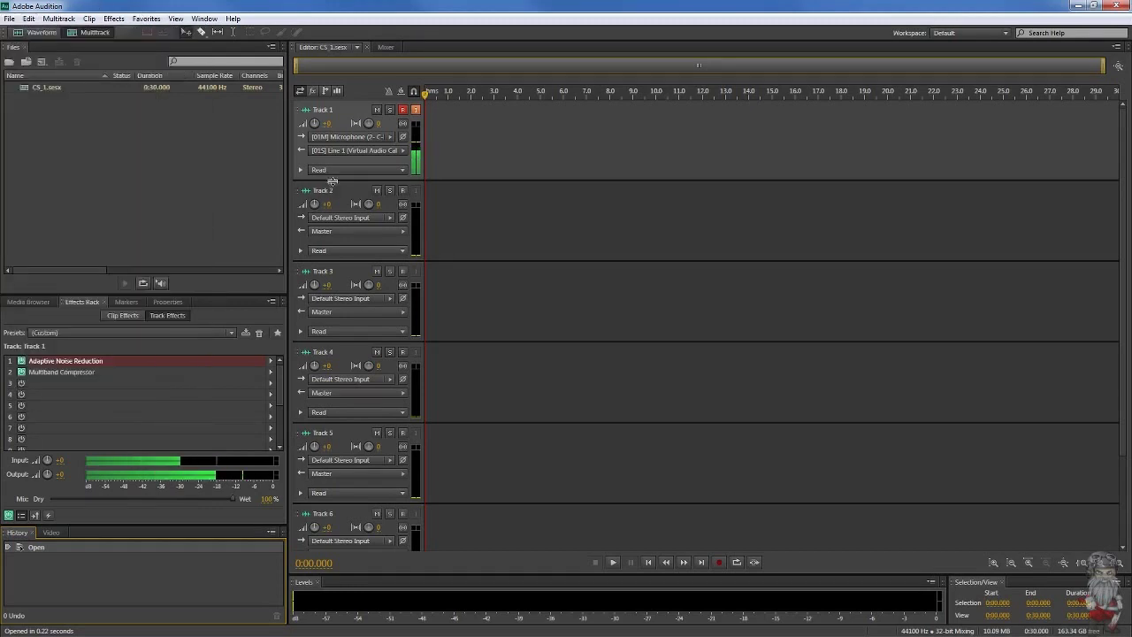
click(11, 18)
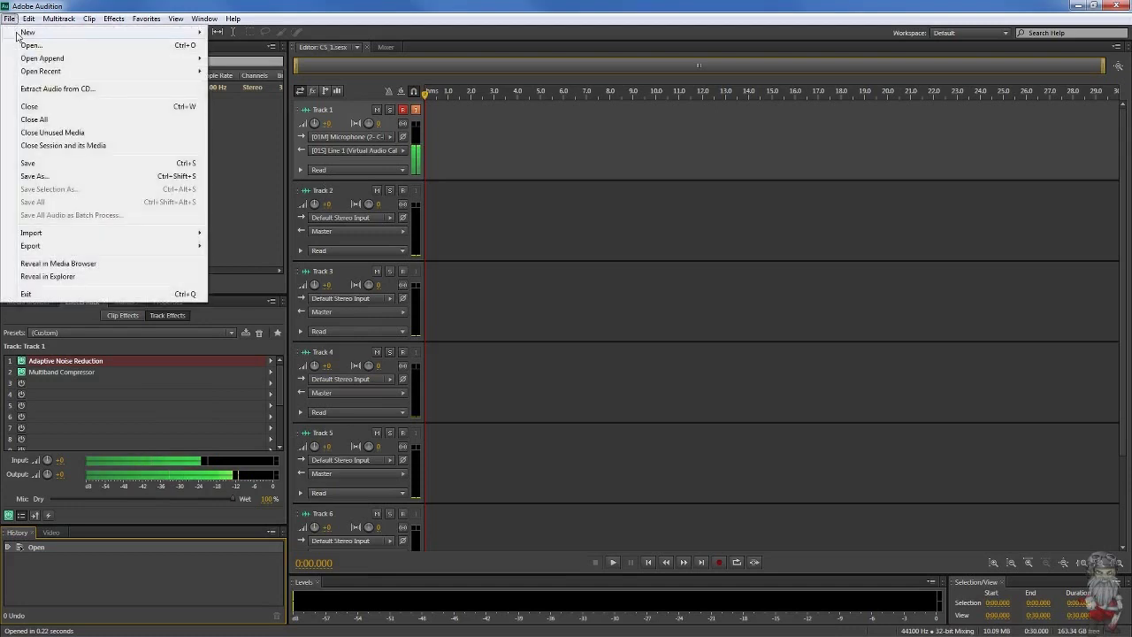
mouse_move(34, 33)
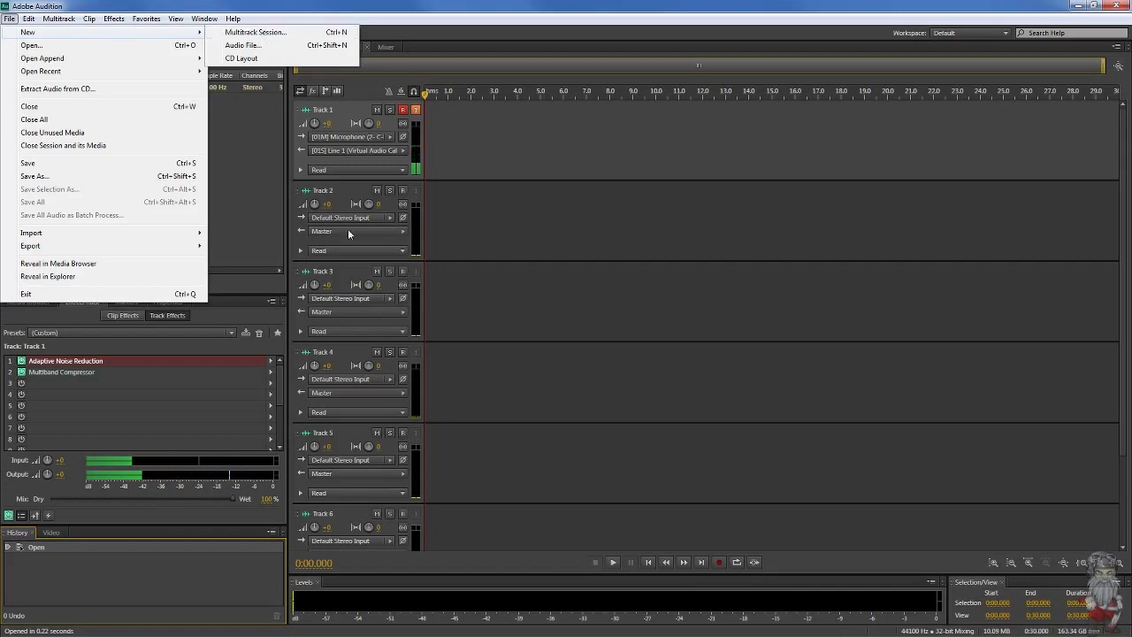
click(559, 359)
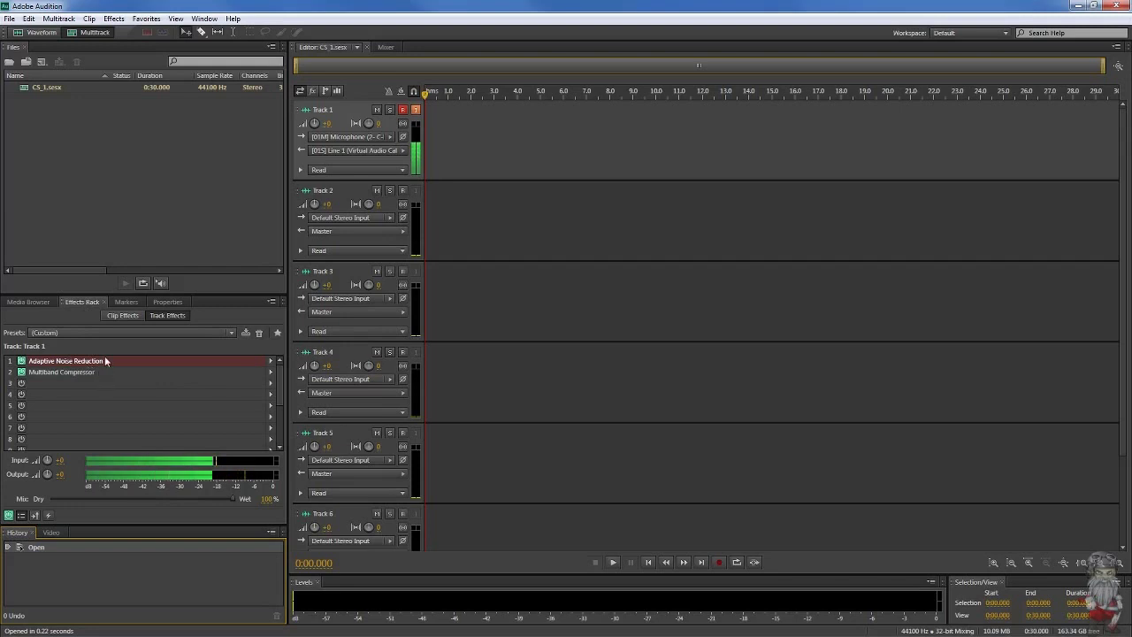
- Bring up the drives and folders browser panel
click(28, 302)
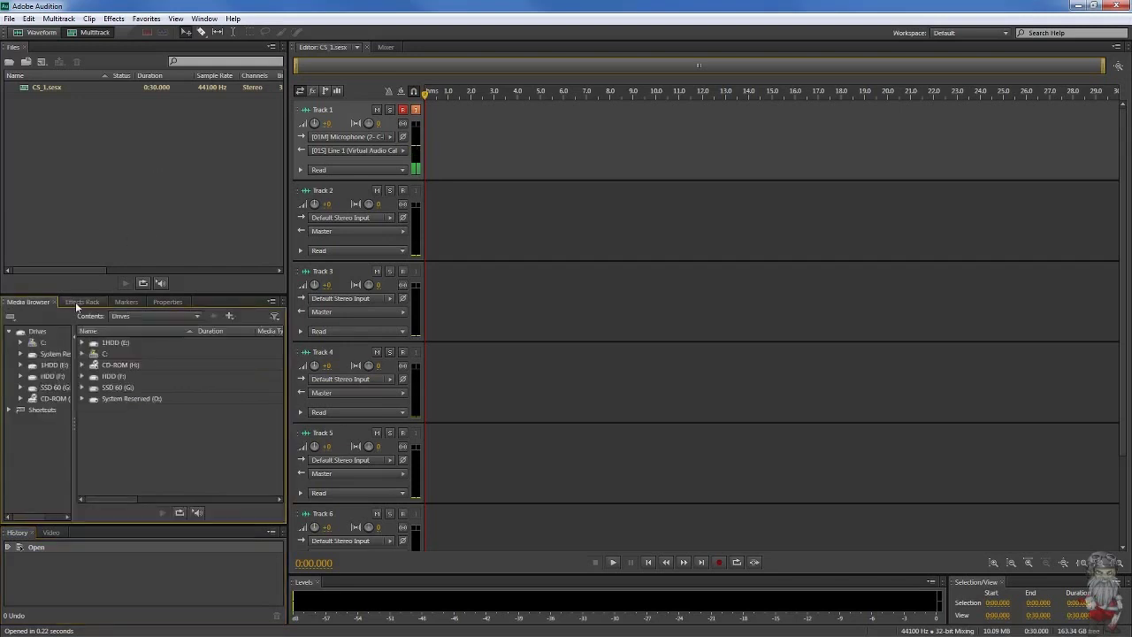
click(75, 301)
click(126, 302)
click(38, 301)
- Show the Noise Reduction / Restoration effects for Track 1's first Effects Rack slot
click(93, 304)
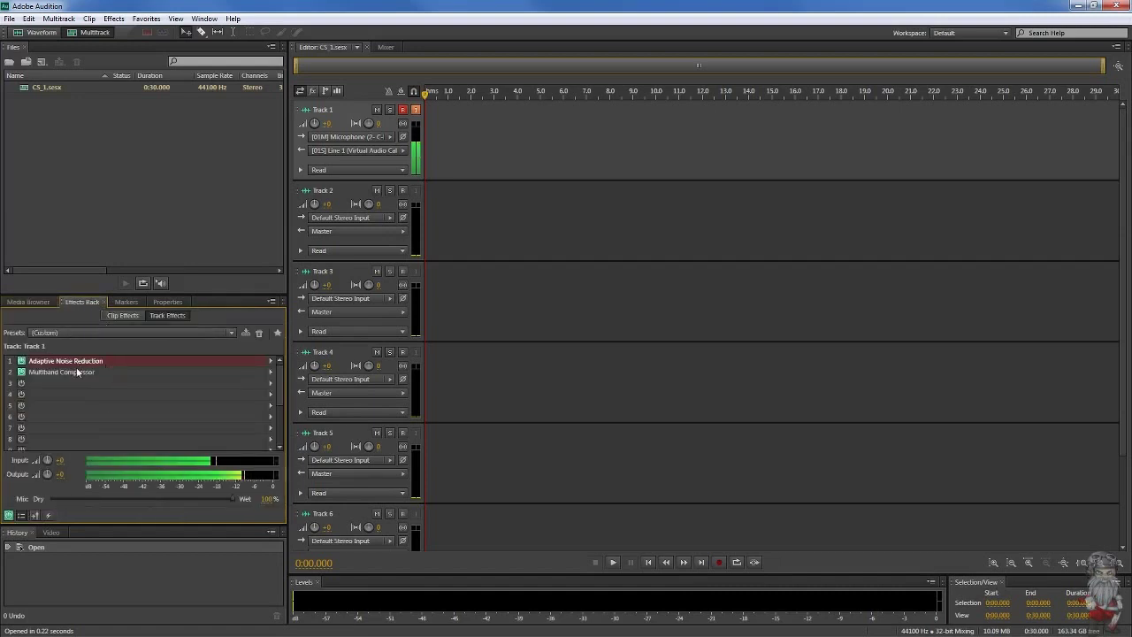
click(272, 362)
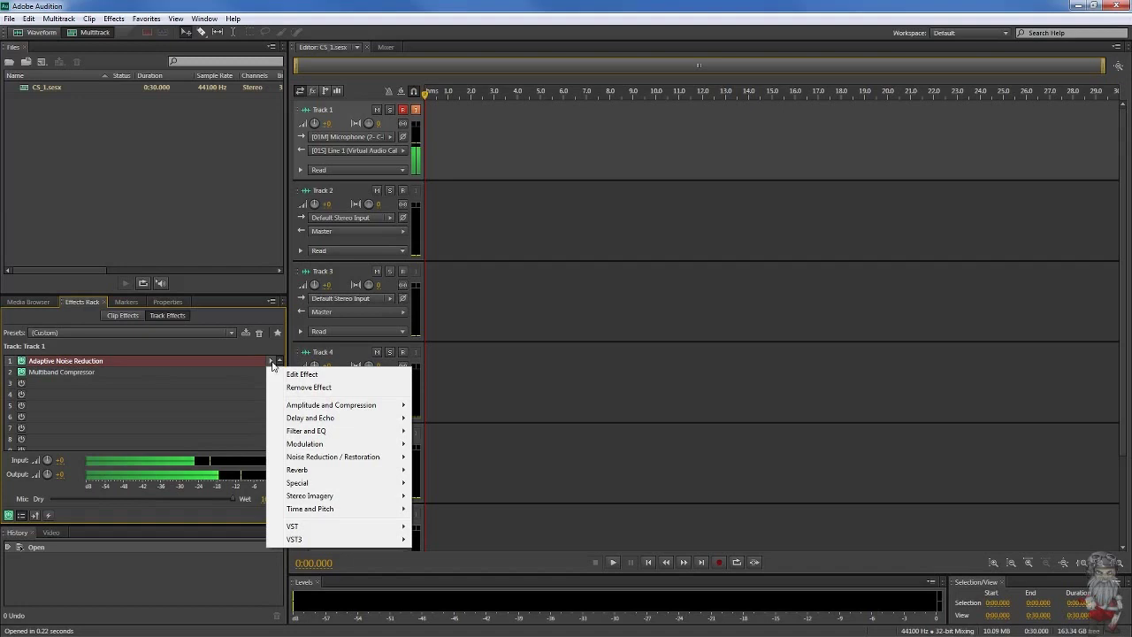
click(225, 375)
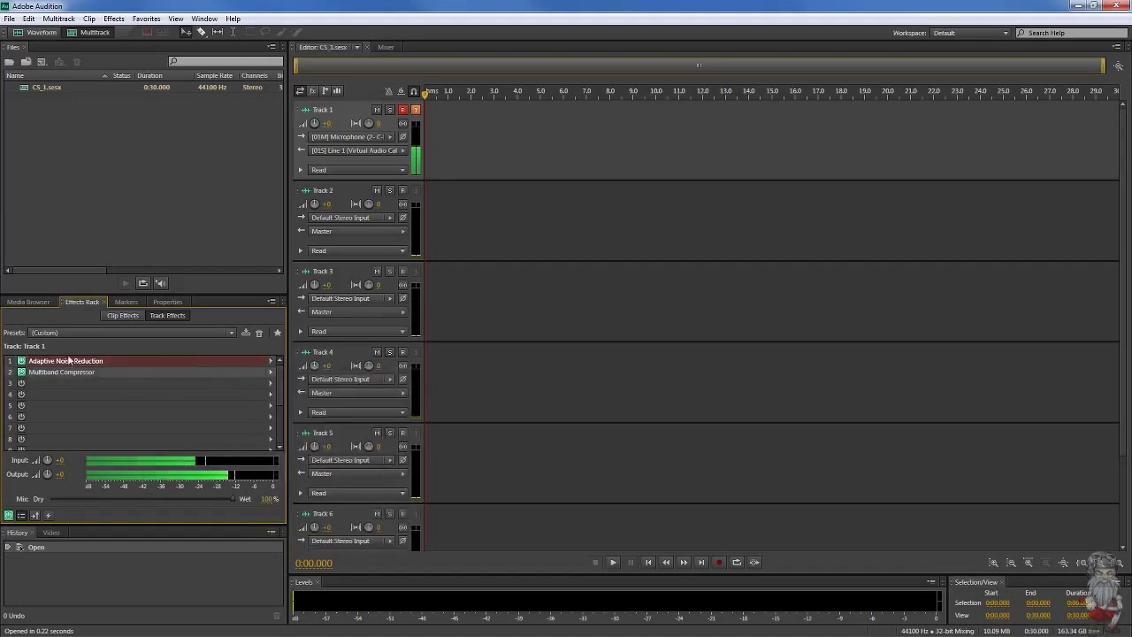
click(271, 362)
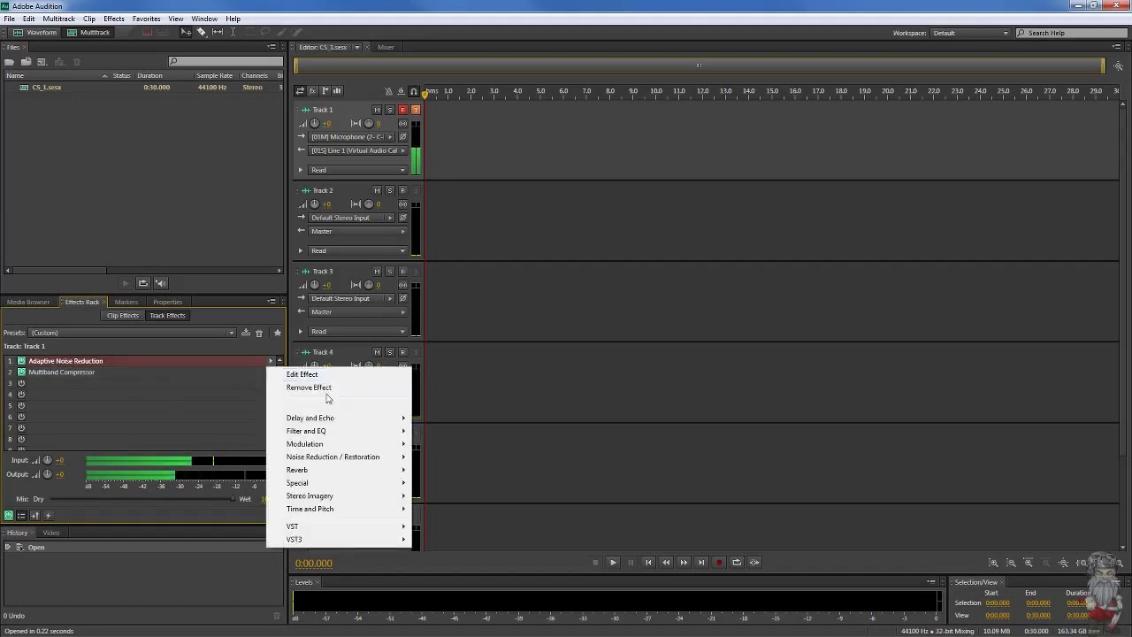
mouse_move(345, 459)
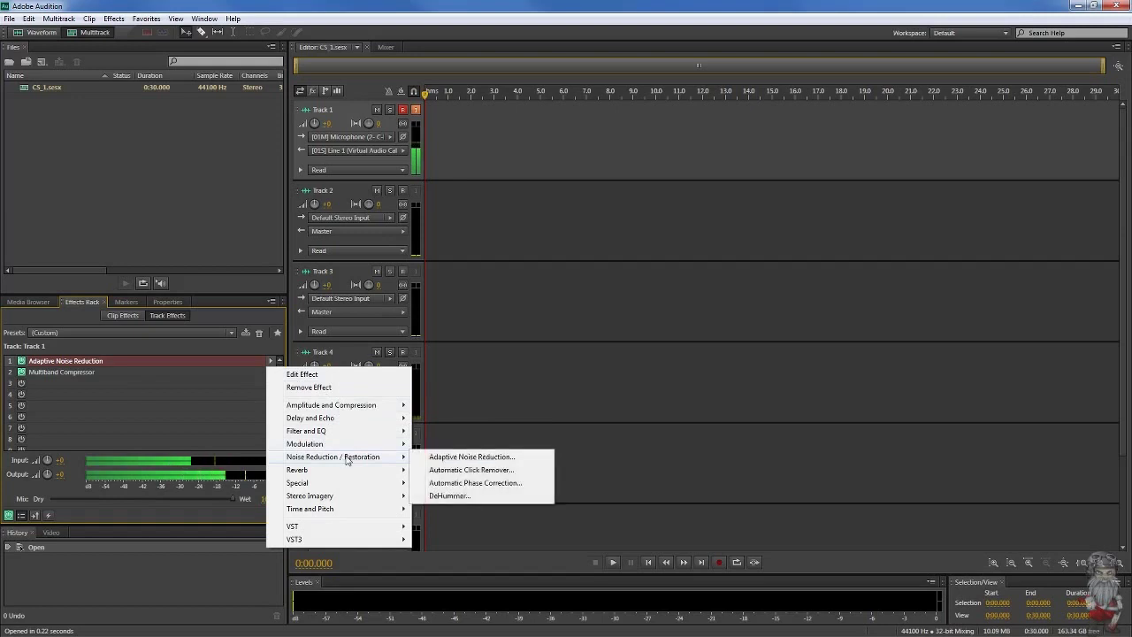
- Insert Adaptive Noise Reduction into slot 1 and enable High Quality Mode (slower)
click(461, 457)
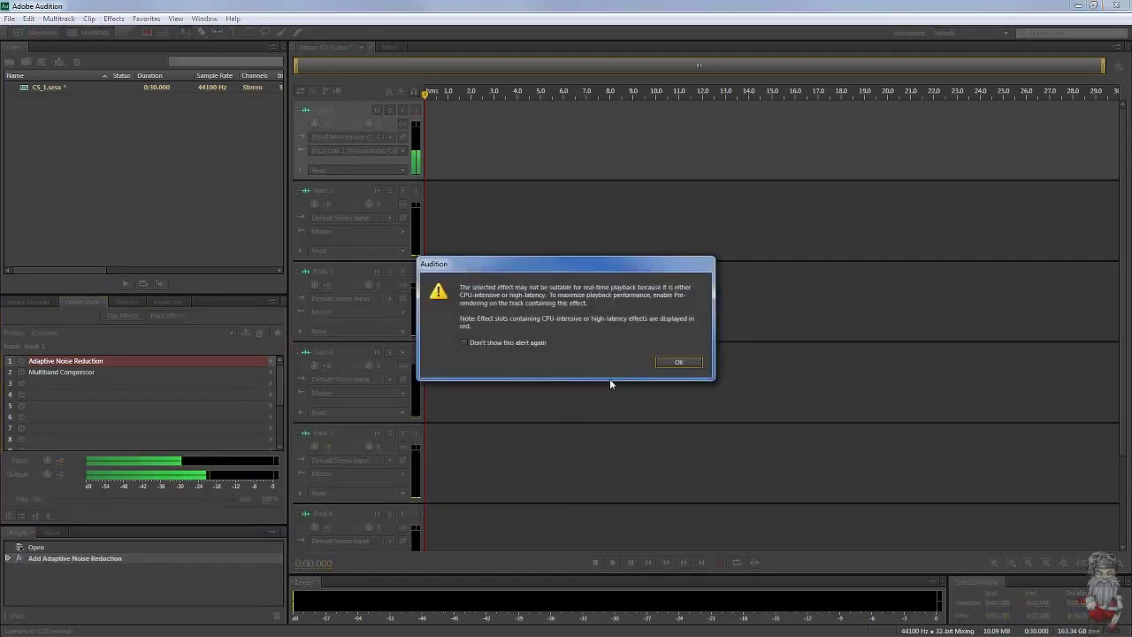
click(687, 365)
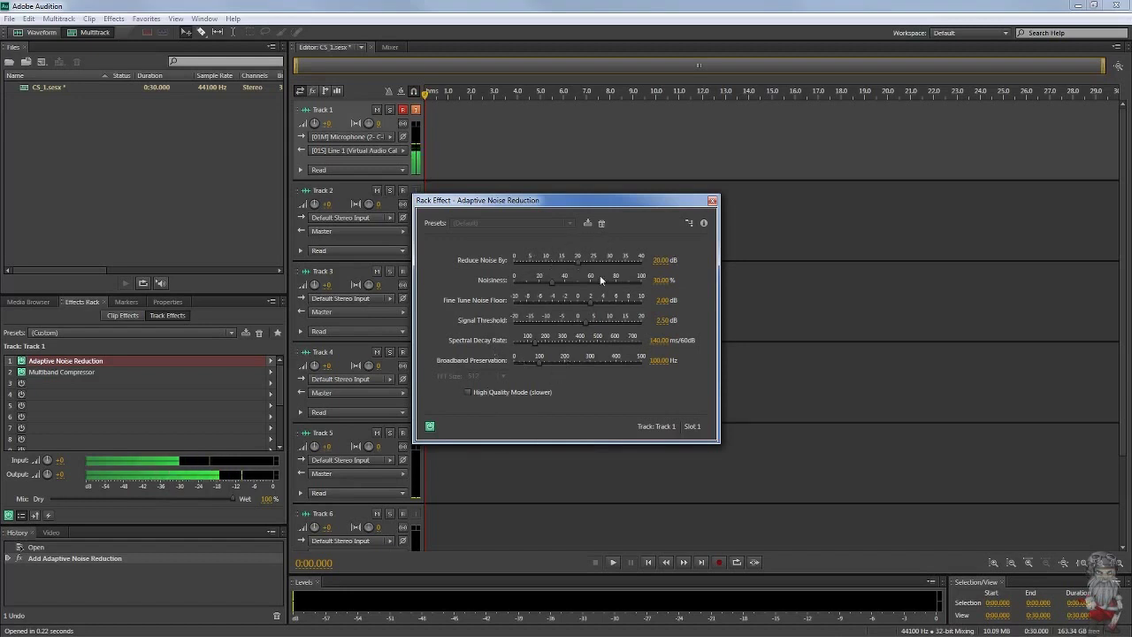
click(507, 390)
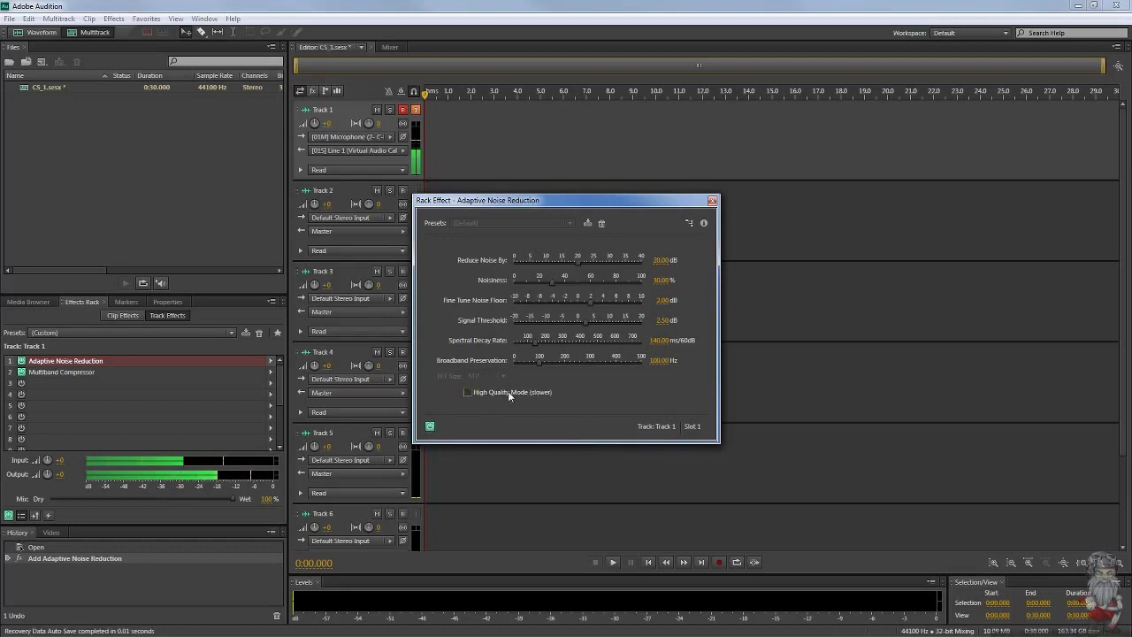
click(713, 202)
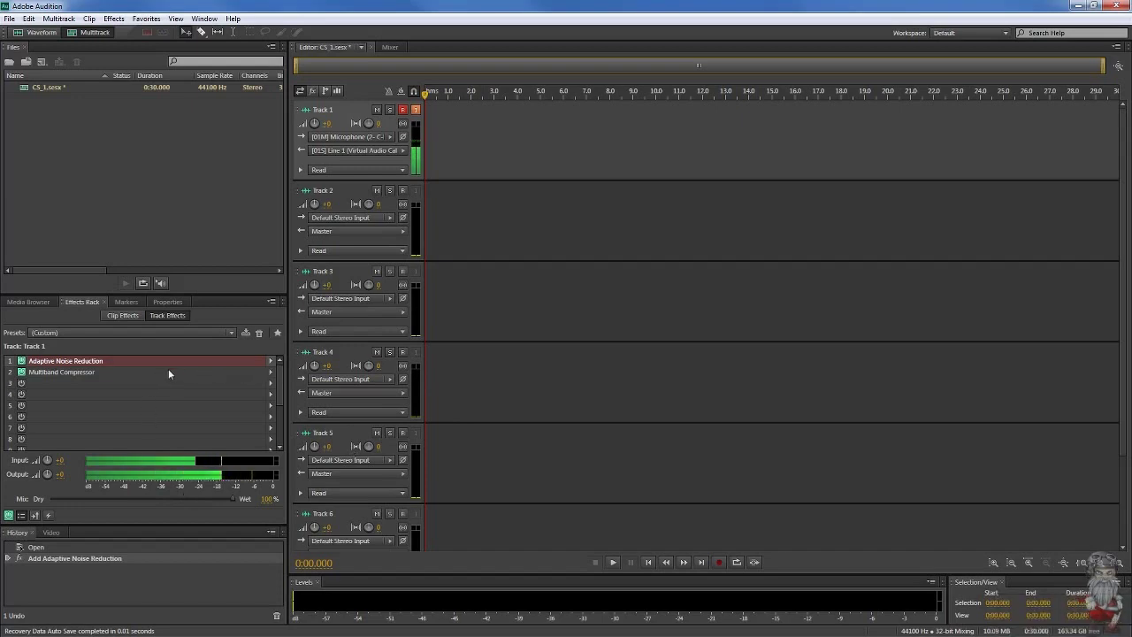
- Toggle the rack effects' power, leaving Multiband Compressor on, and open the next slot's effects list
click(22, 361)
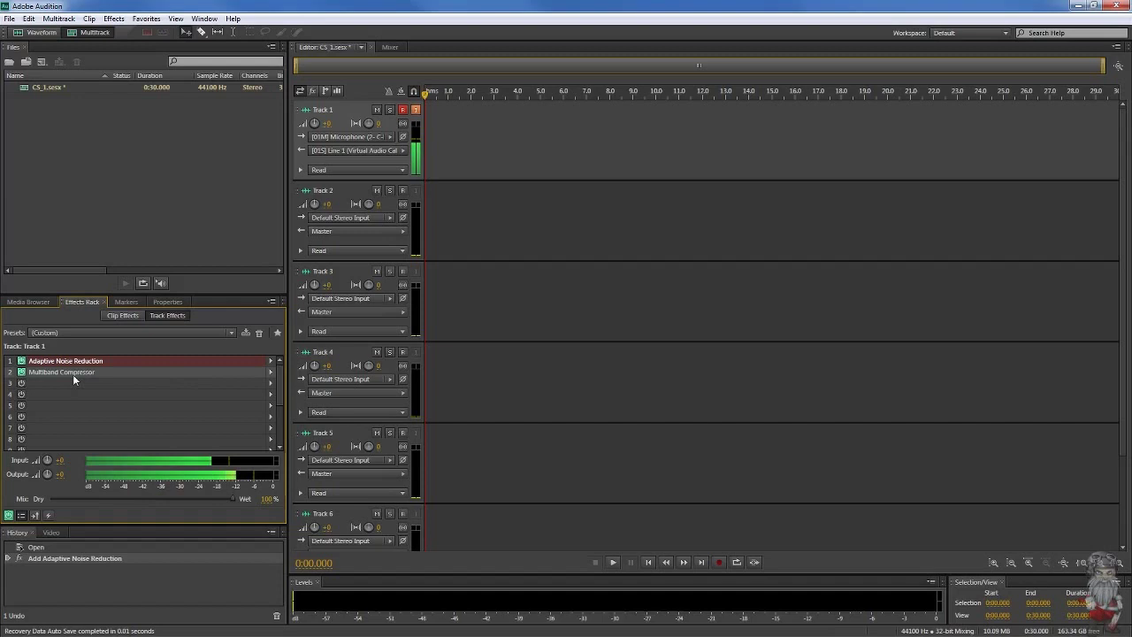
click(22, 372)
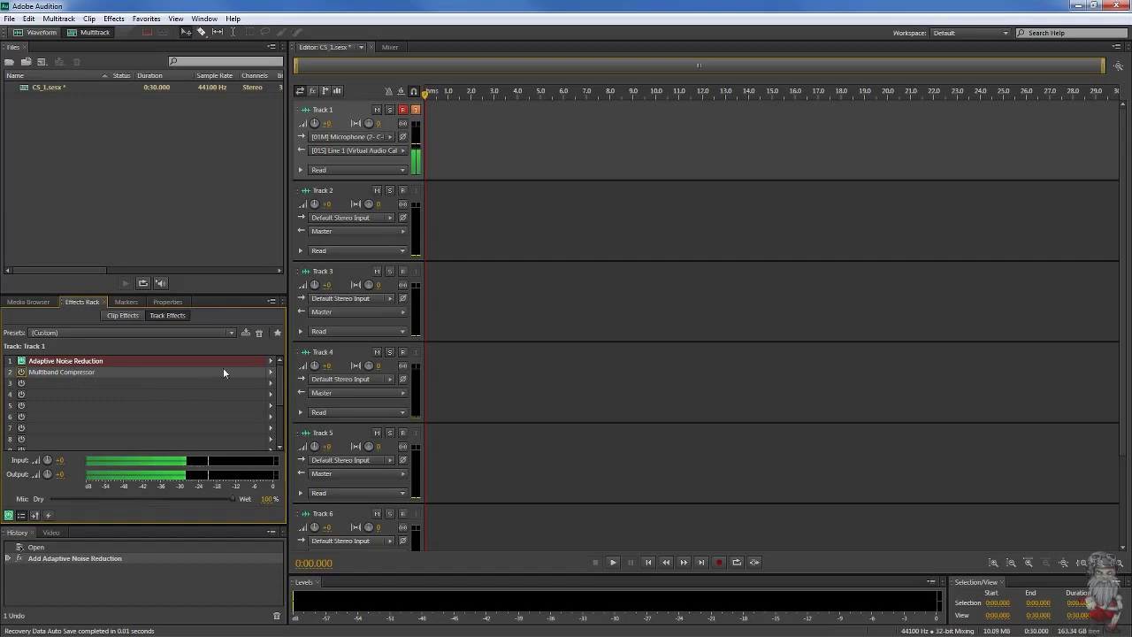
click(21, 373)
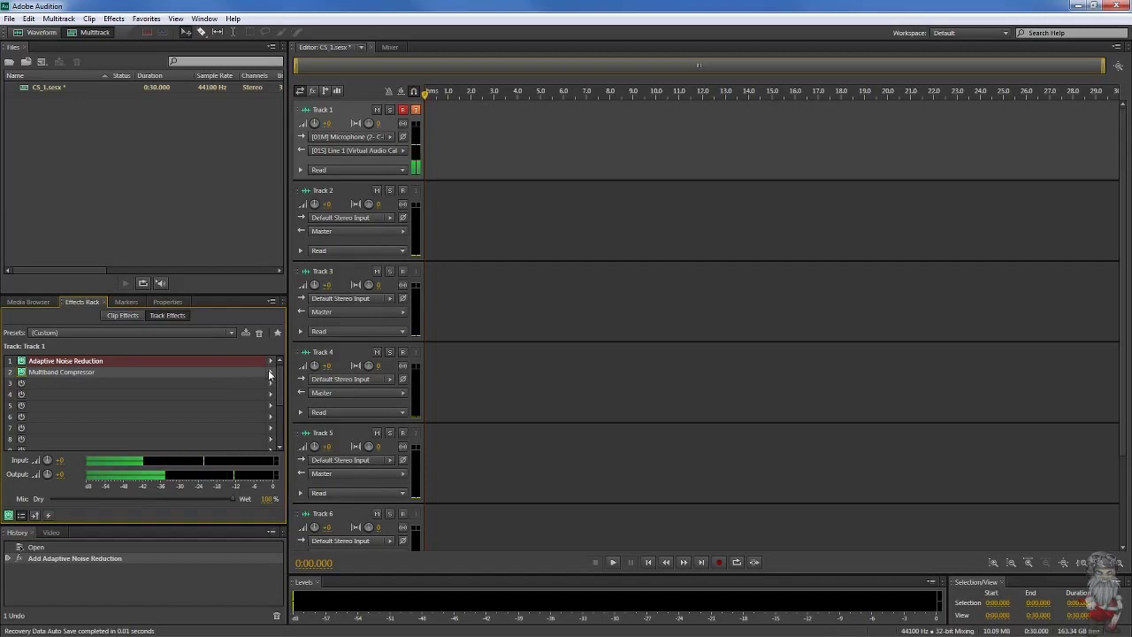
click(270, 383)
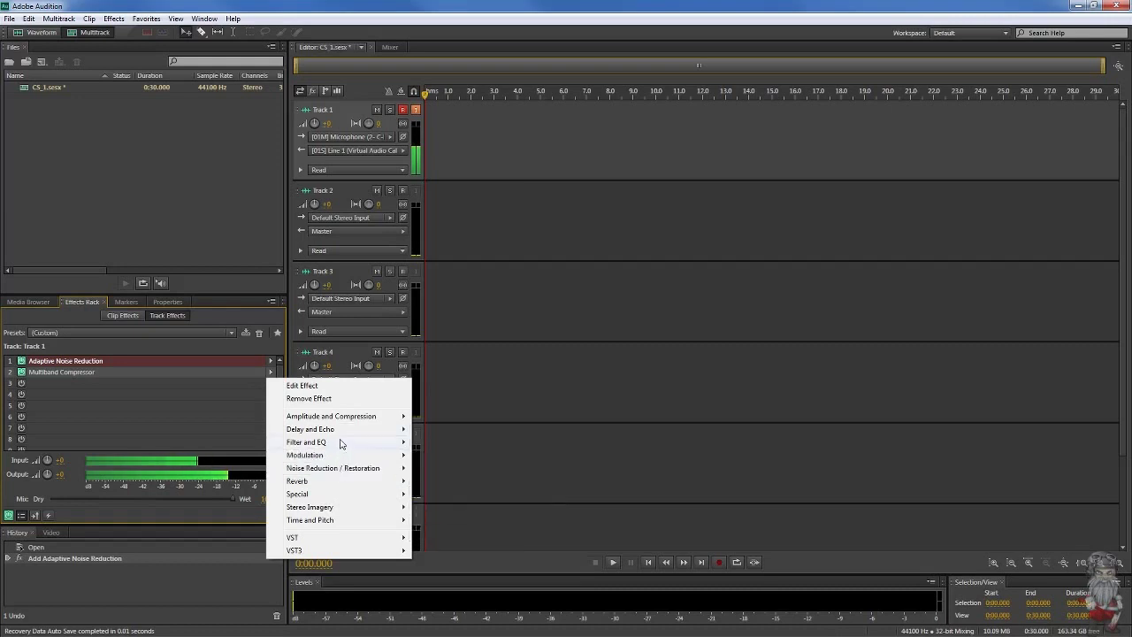
- Bring up the options menu for slot 2, the Multiband Compressor
mouse_move(352, 417)
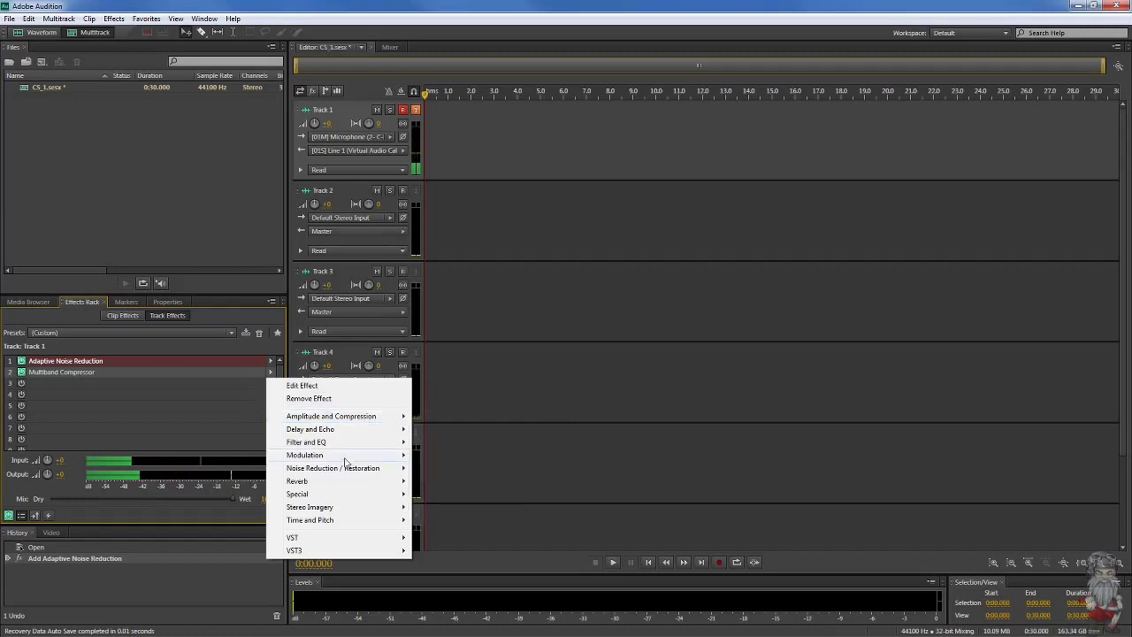
click(230, 378)
click(270, 371)
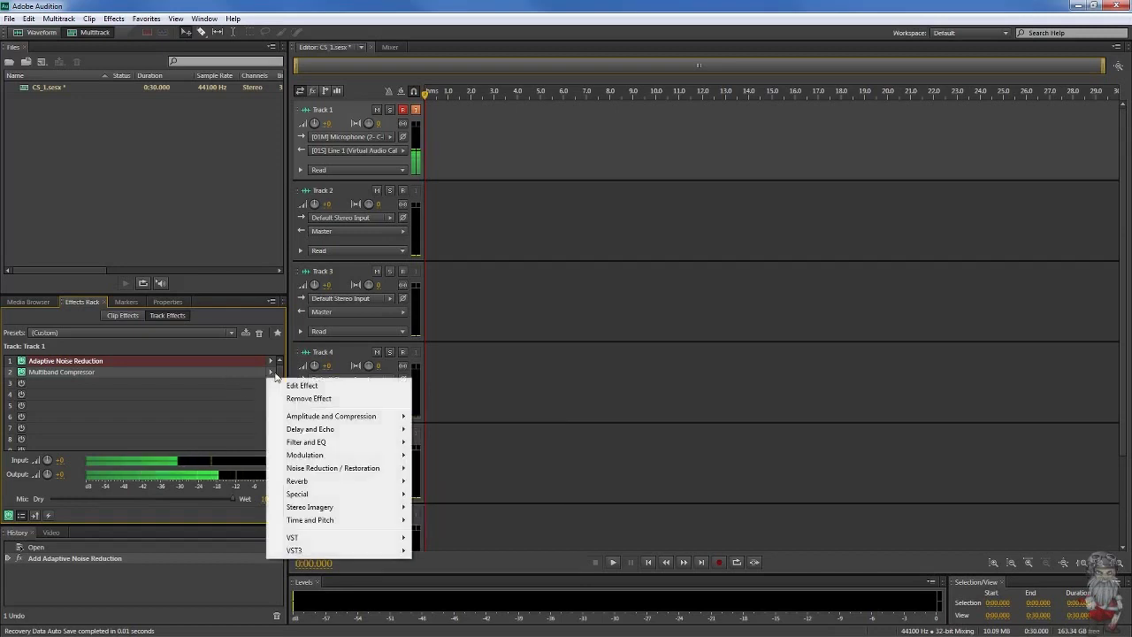
mouse_move(351, 421)
click(428, 4)
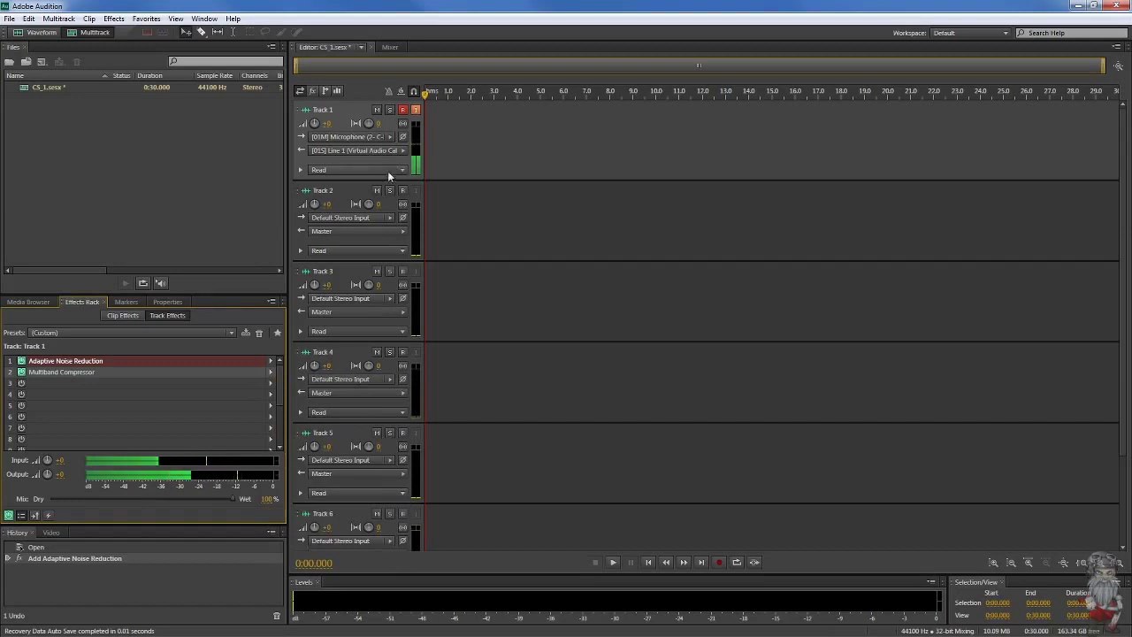
click(270, 372)
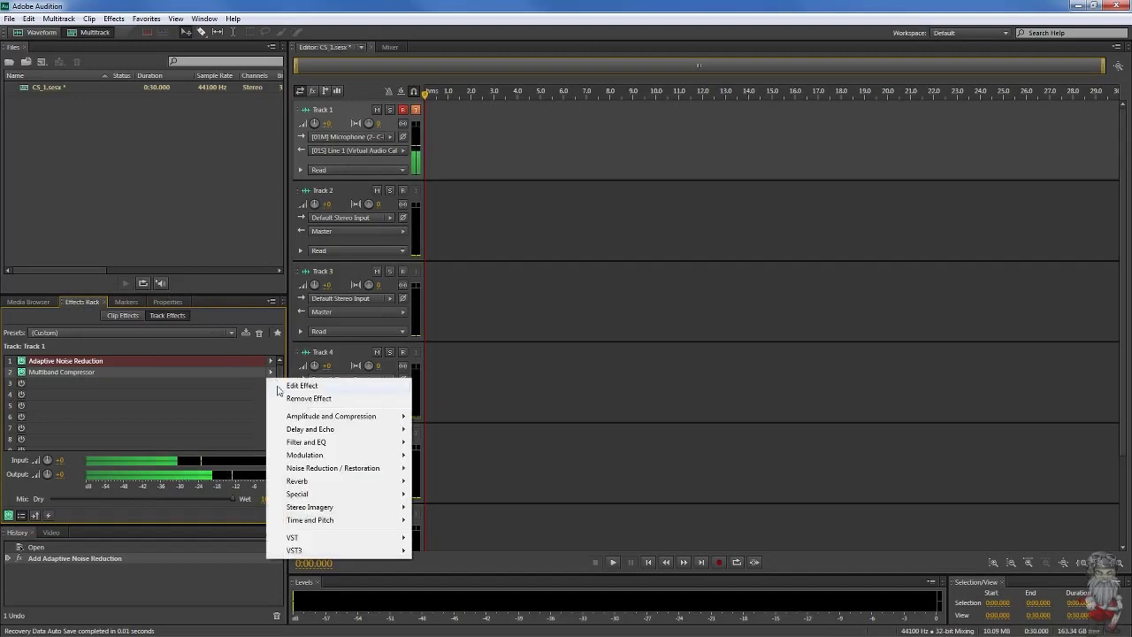
- Open the Multiband Compressor settings window and apply the Broadcast preset
click(155, 375)
double_click(155, 375)
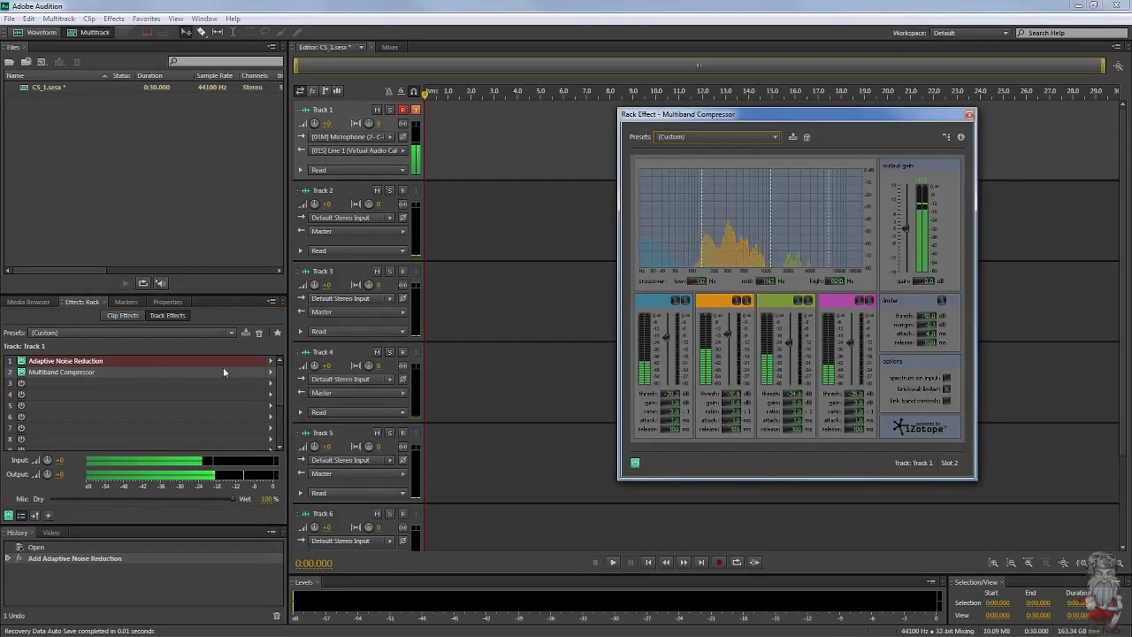
drag(827, 124, 619, 133)
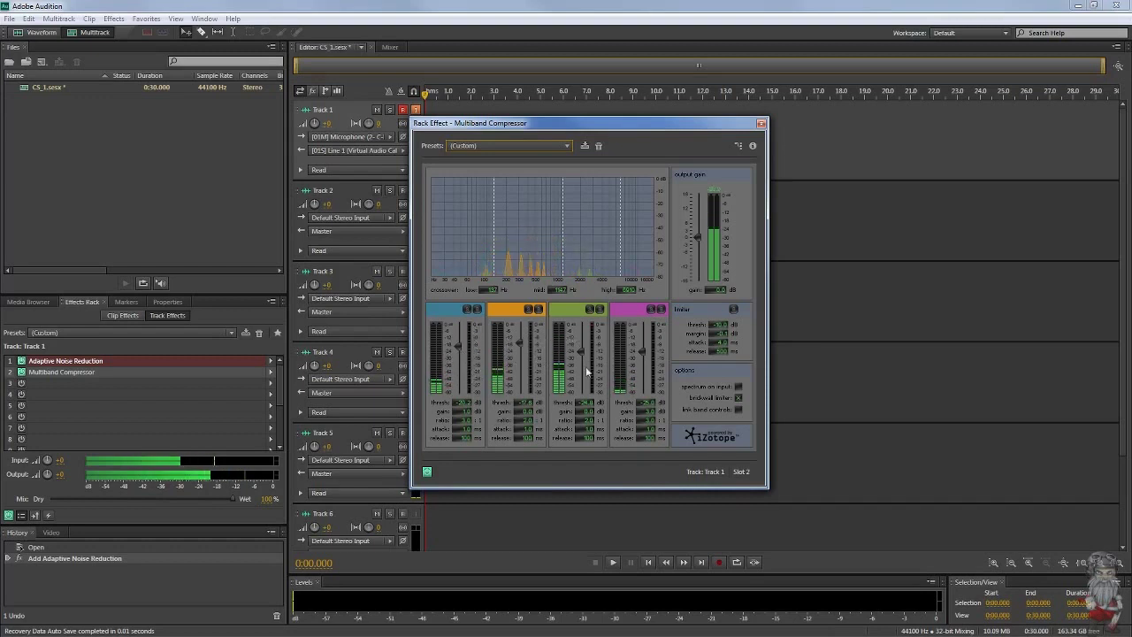
click(543, 145)
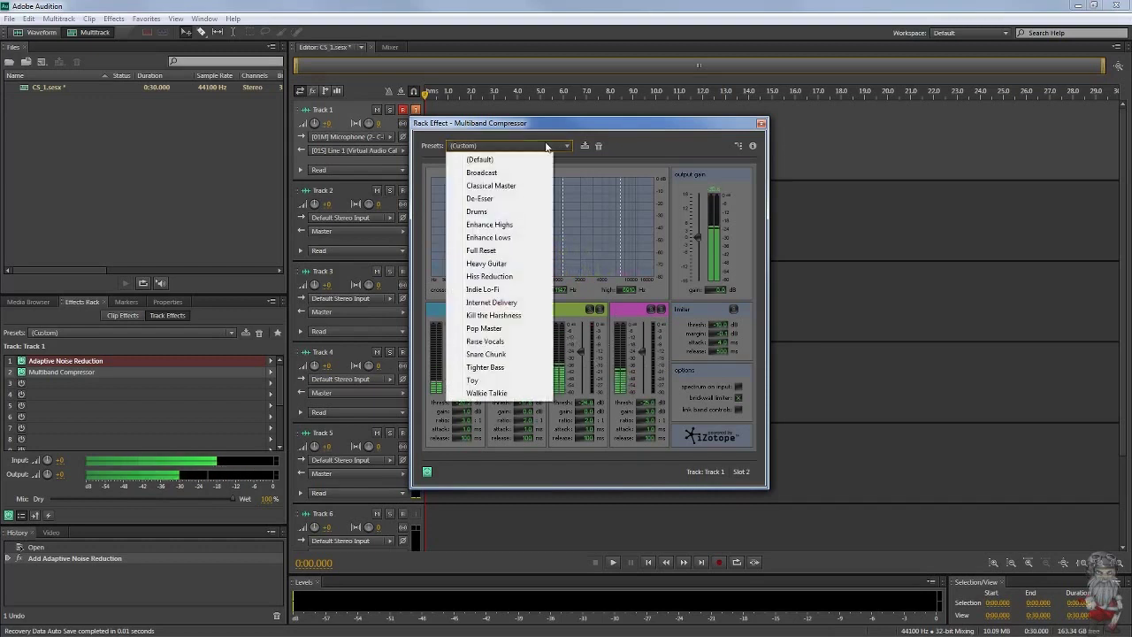
click(545, 145)
click(460, 146)
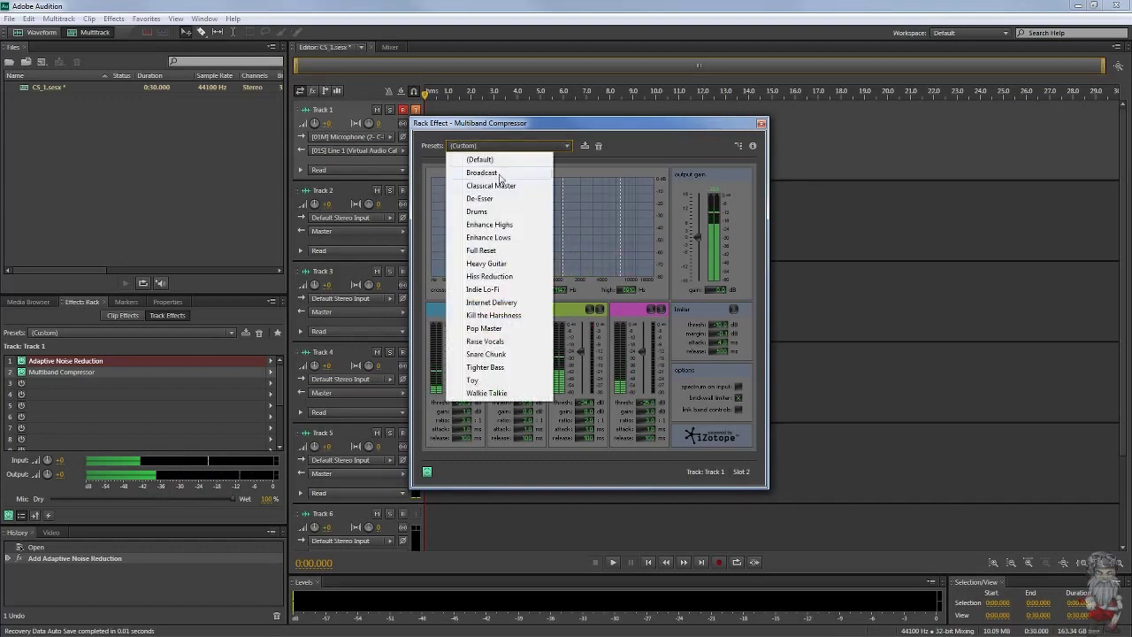
click(492, 172)
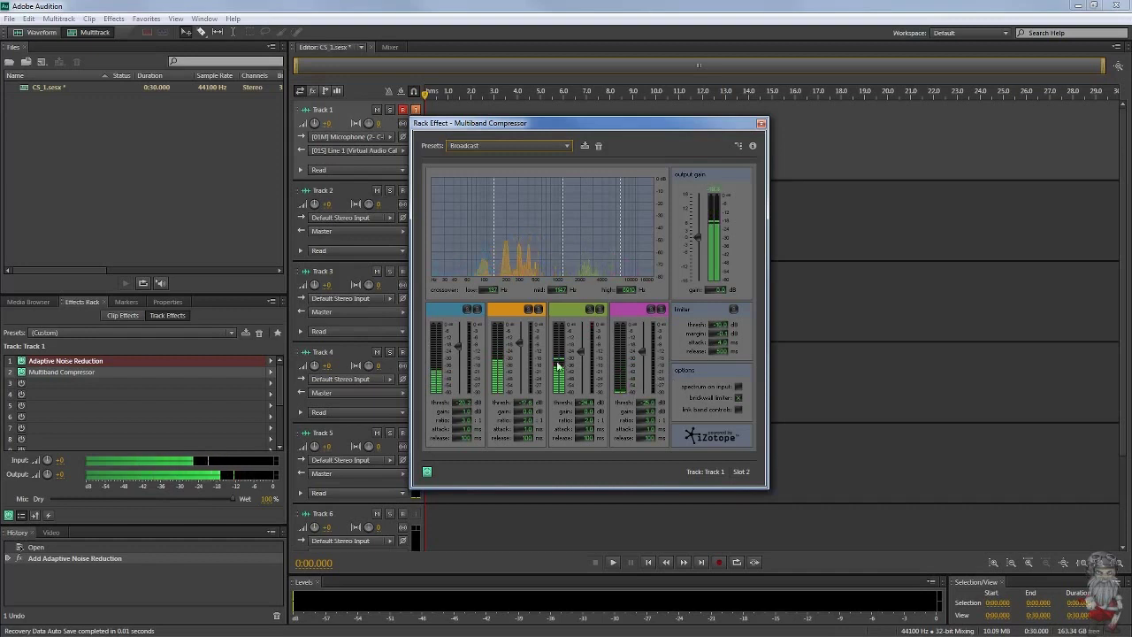
- Reselect the Broadcast preset and close the Multiband Compressor window
click(480, 145)
click(493, 176)
click(497, 144)
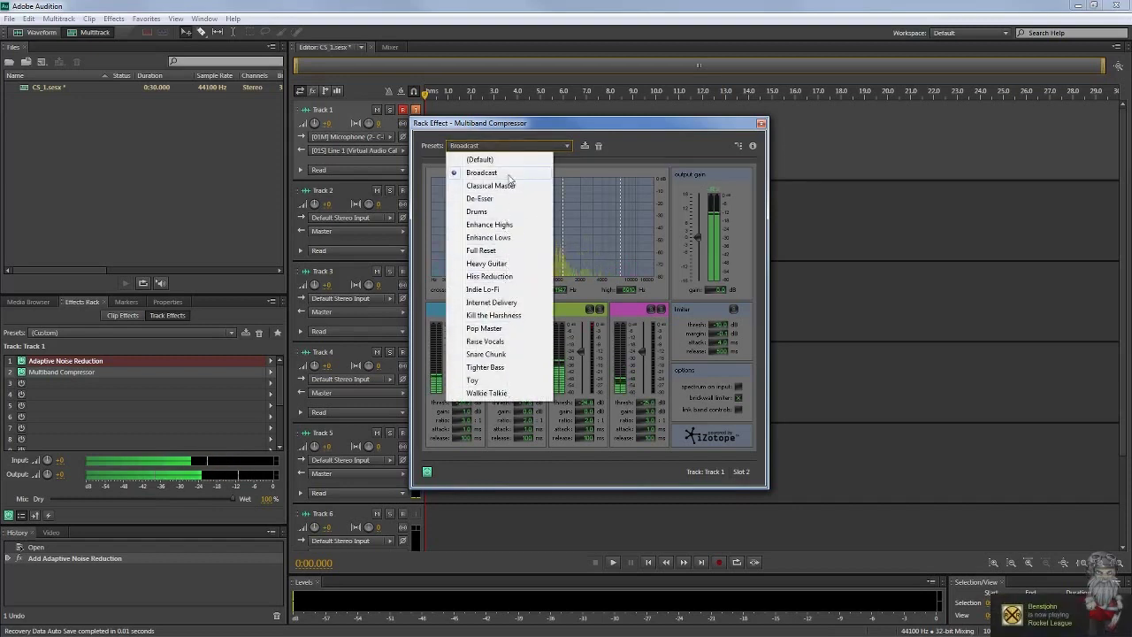
click(509, 174)
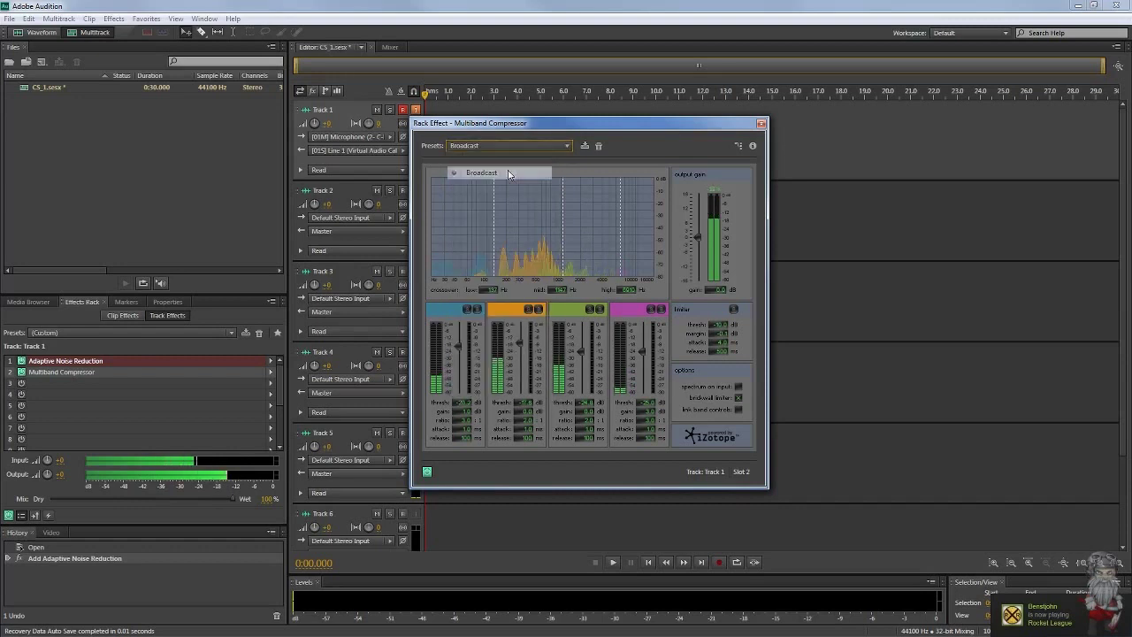
click(508, 147)
click(511, 175)
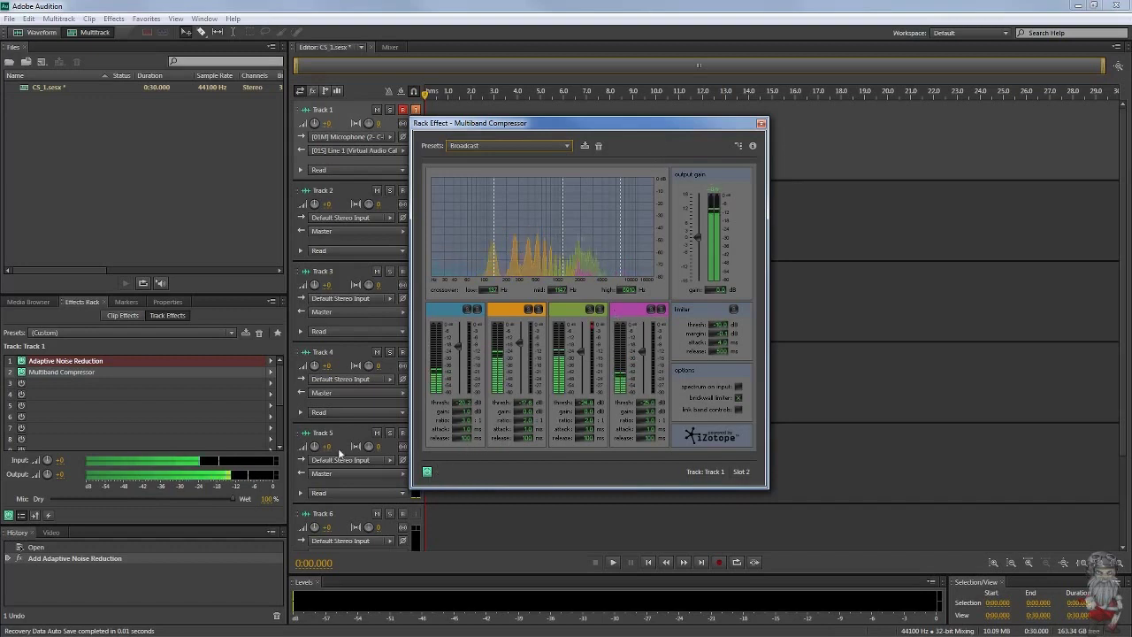
click(761, 123)
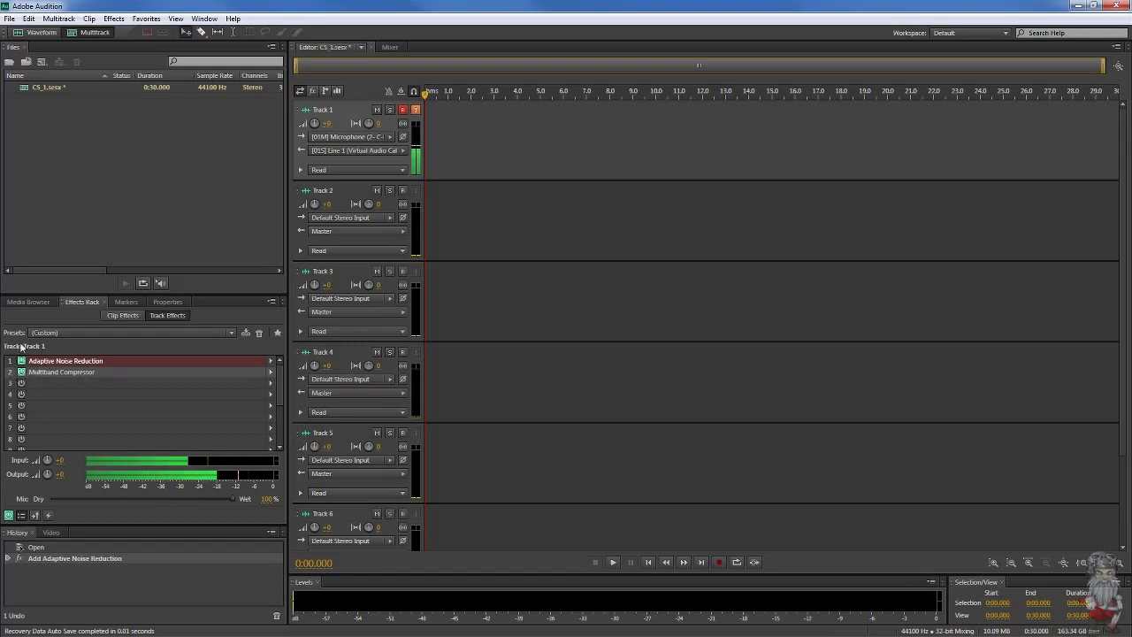
- Drag Adaptive Noise Reduction below Multiband Compressor in Track 1's rack
click(71, 362)
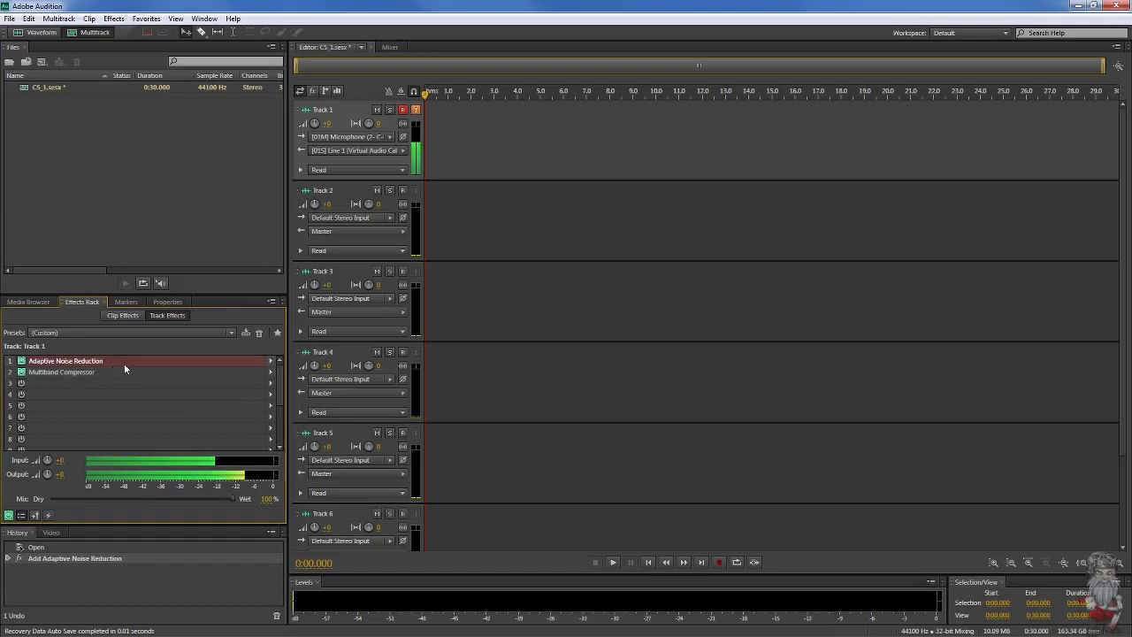
drag(143, 361, 117, 359)
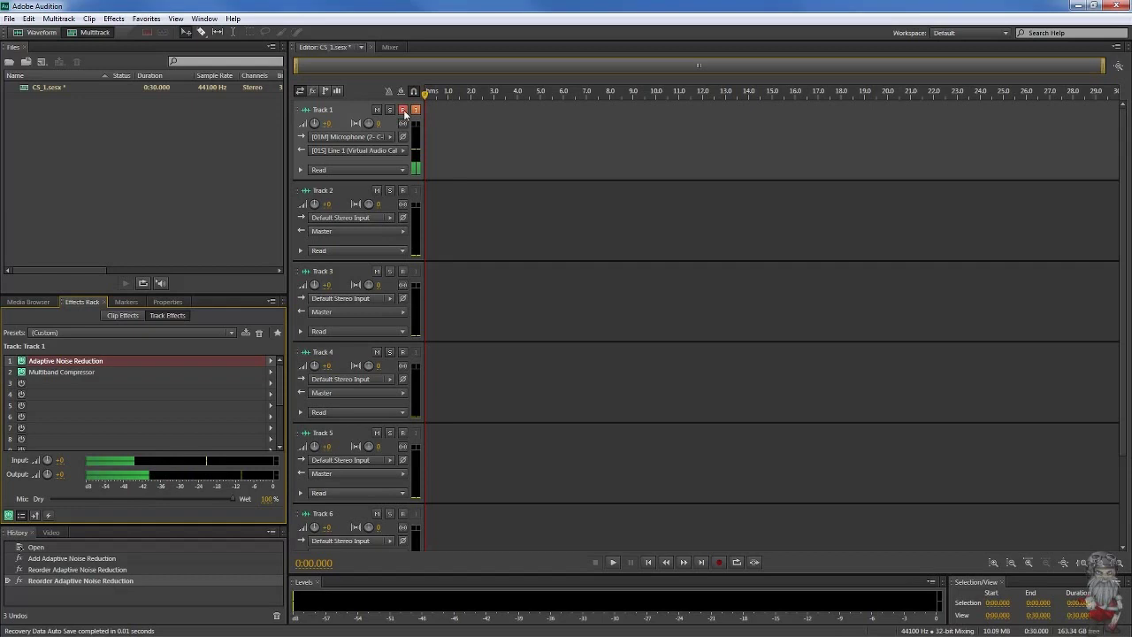
- Choose Audio Hardware... from Track 1's input dropdown
click(389, 137)
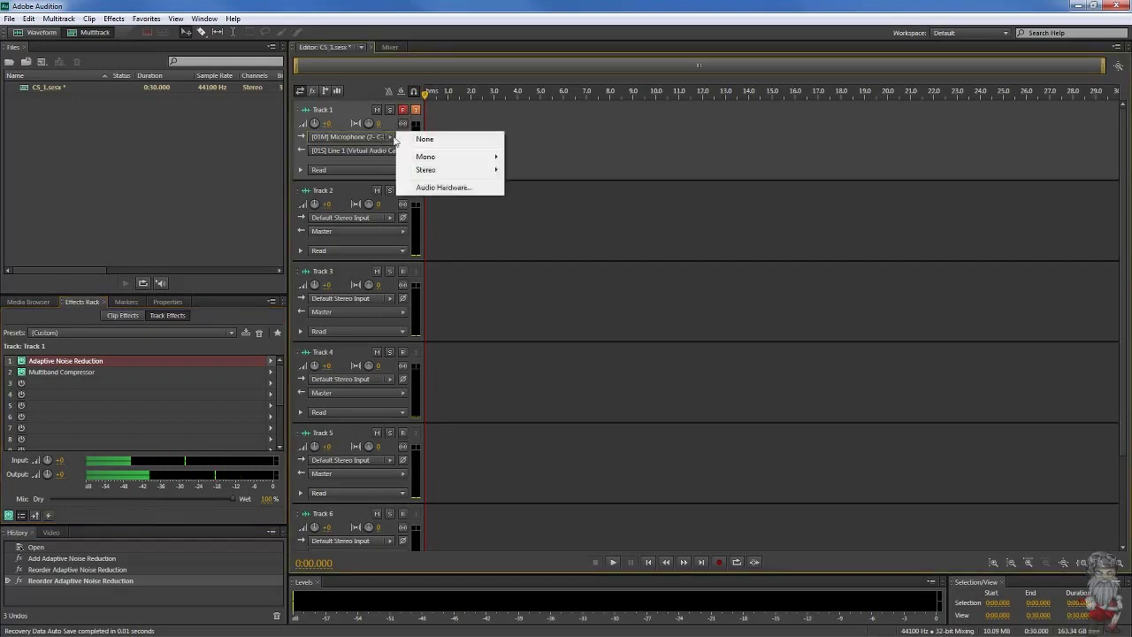
click(431, 5)
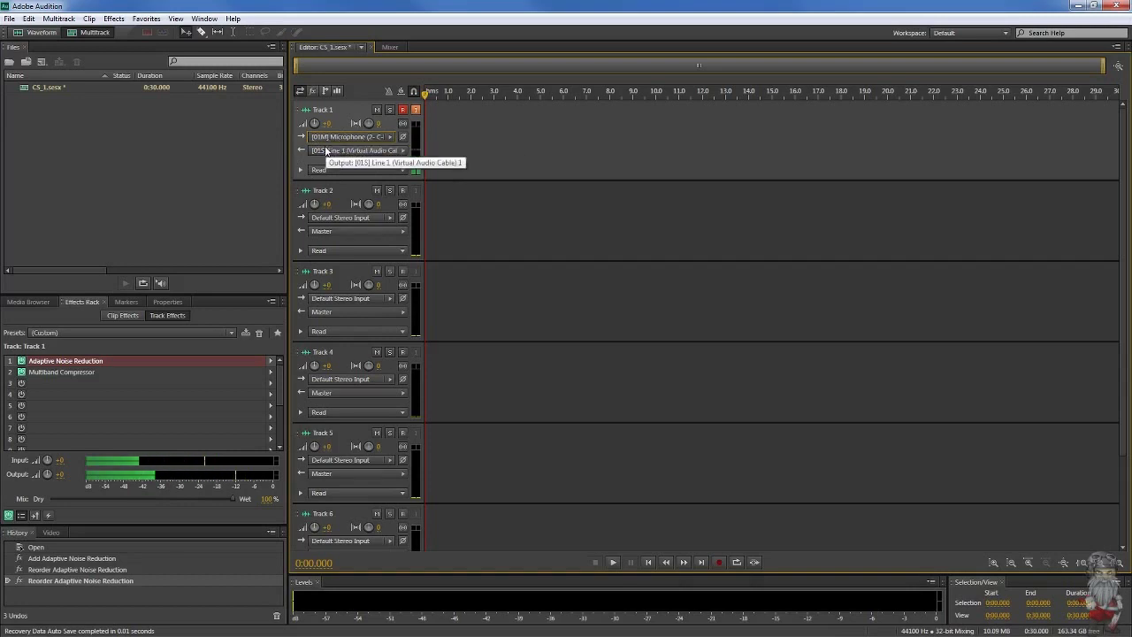
click(390, 137)
click(442, 185)
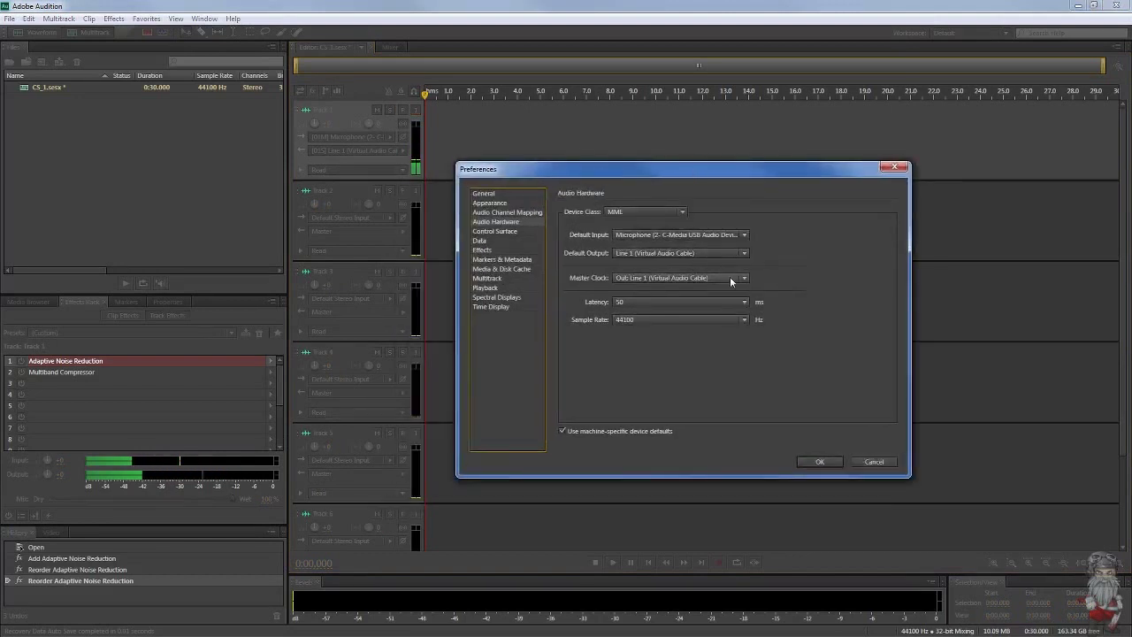
- Keep the USB microphone as default input and check the MME device class options
click(629, 235)
click(658, 236)
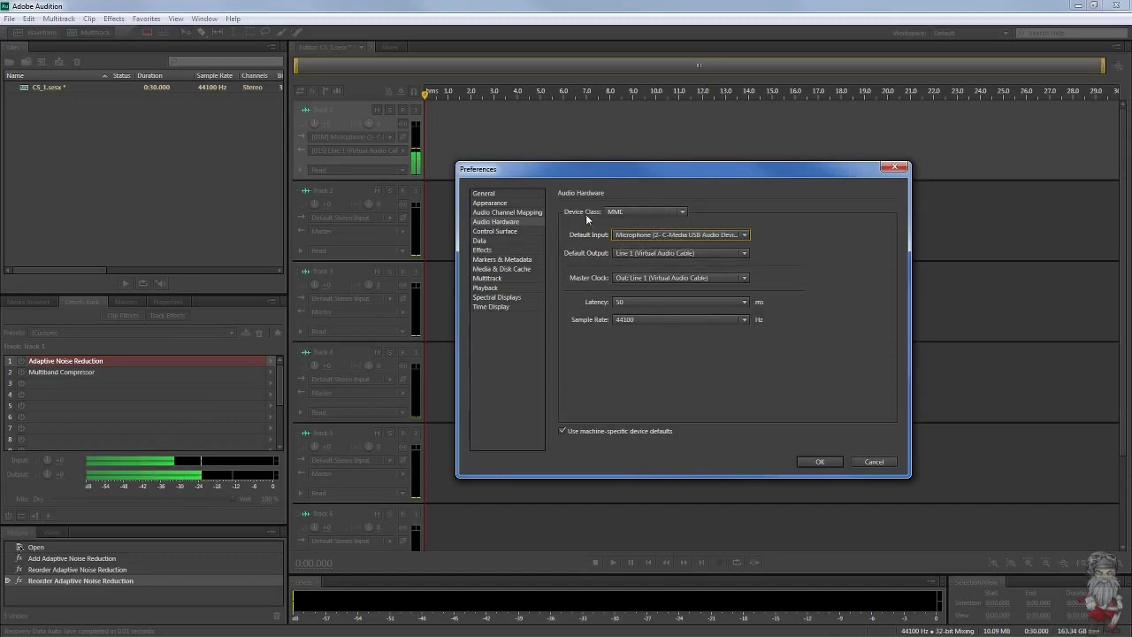
click(643, 213)
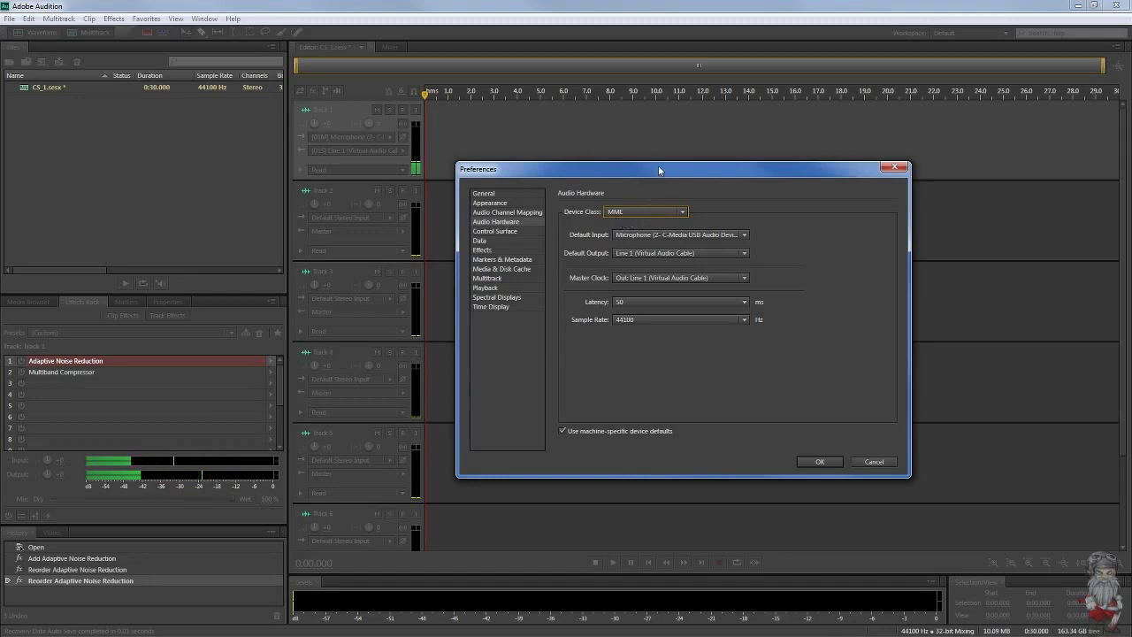
drag(658, 165, 655, 145)
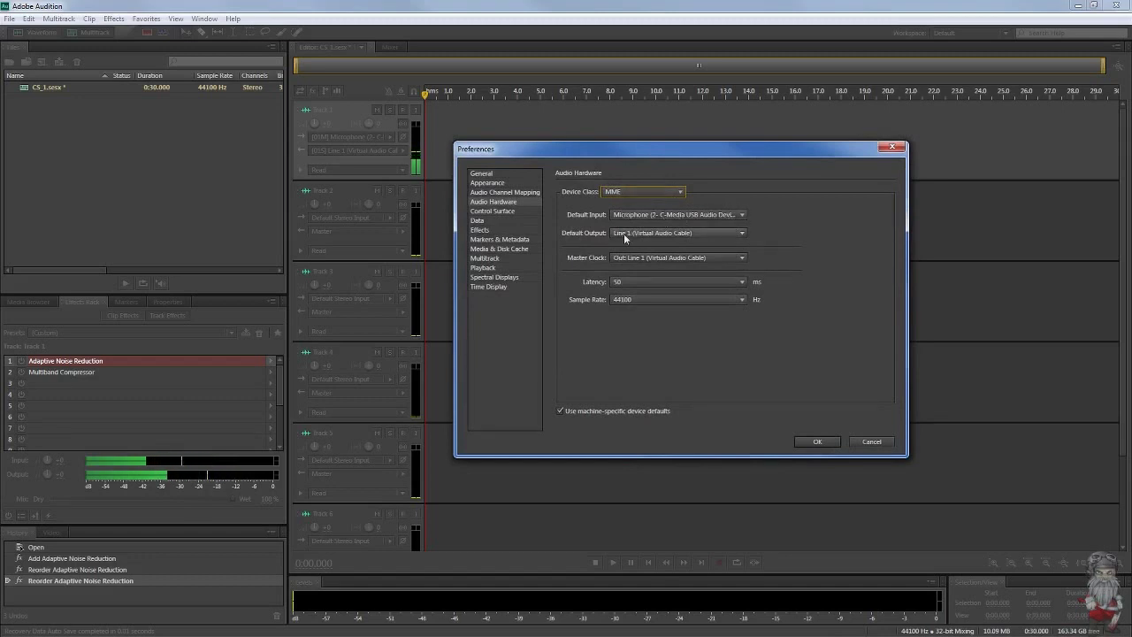
- Verify Default Output stays Line 1 (Virtual Audio Cable)
click(656, 233)
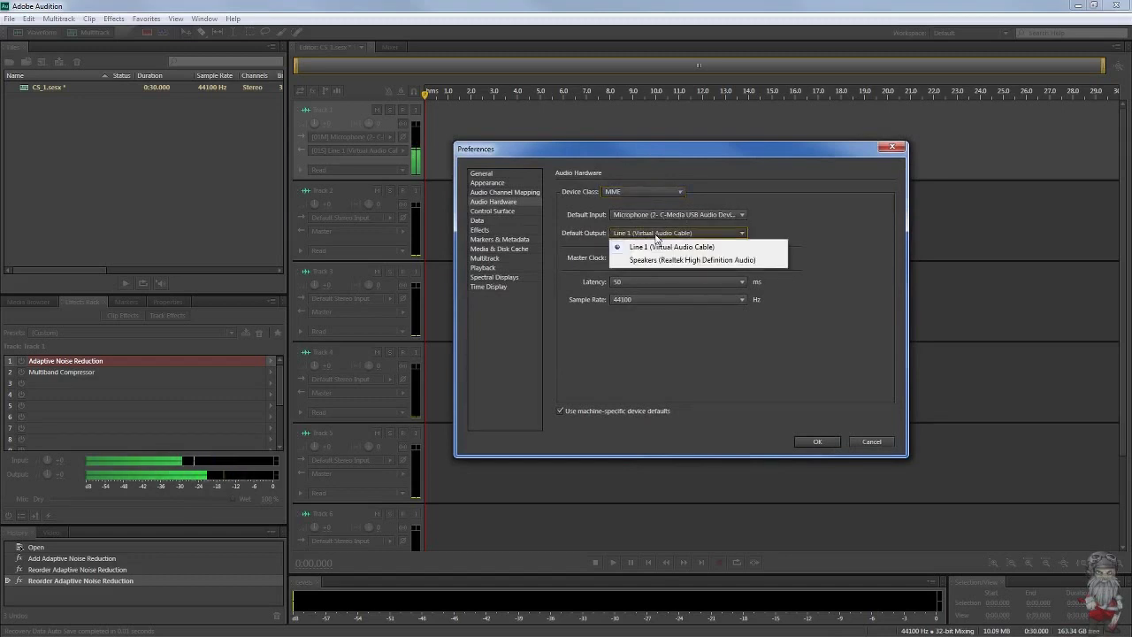
click(655, 234)
drag(688, 158, 717, 138)
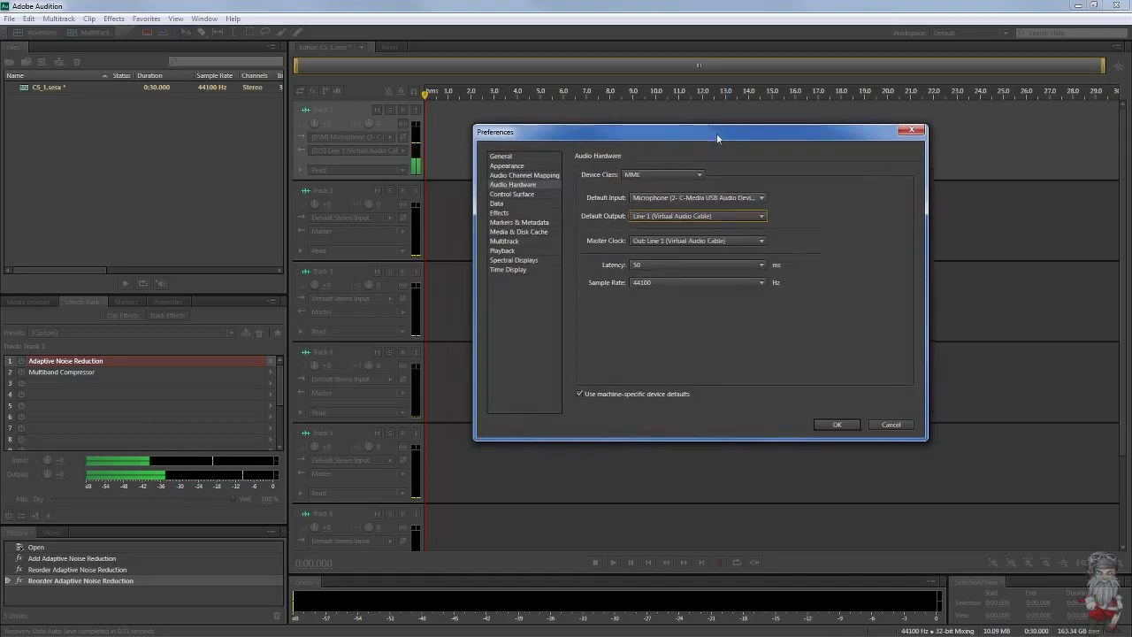
click(760, 217)
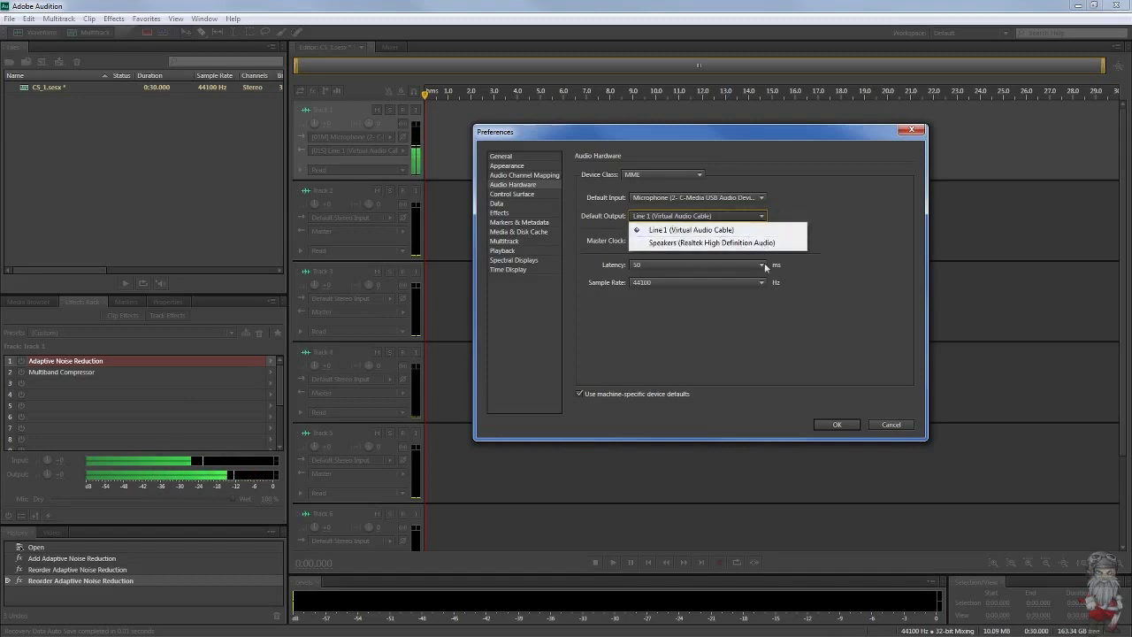
click(736, 215)
click(737, 215)
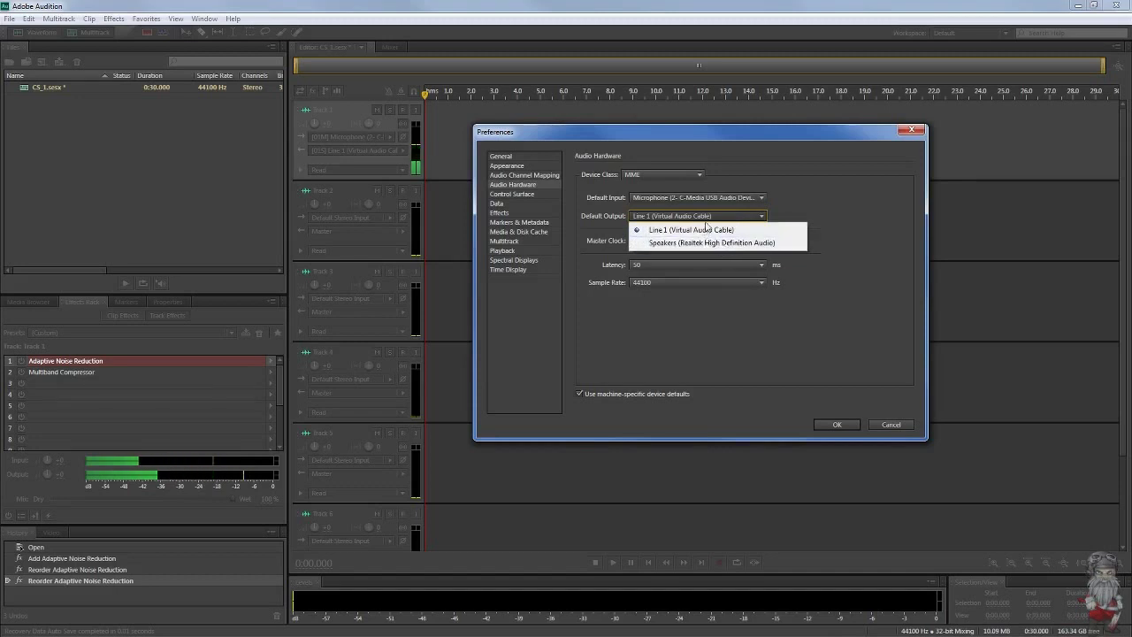
click(717, 216)
click(732, 216)
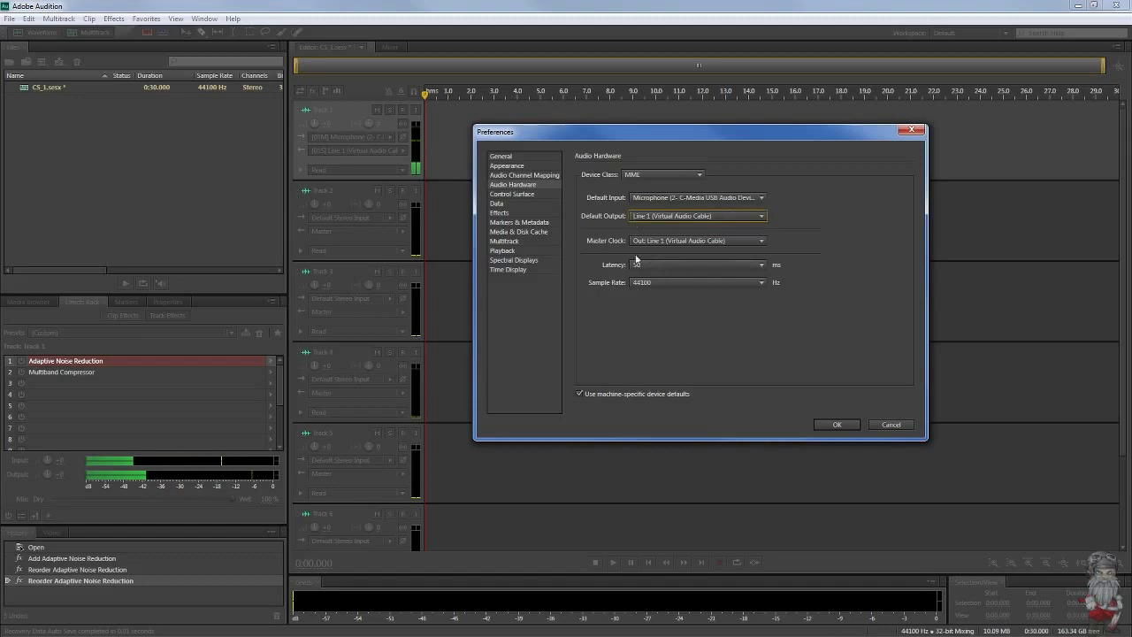
- Leave latency at 50 ms and show the sample rate choices
click(668, 265)
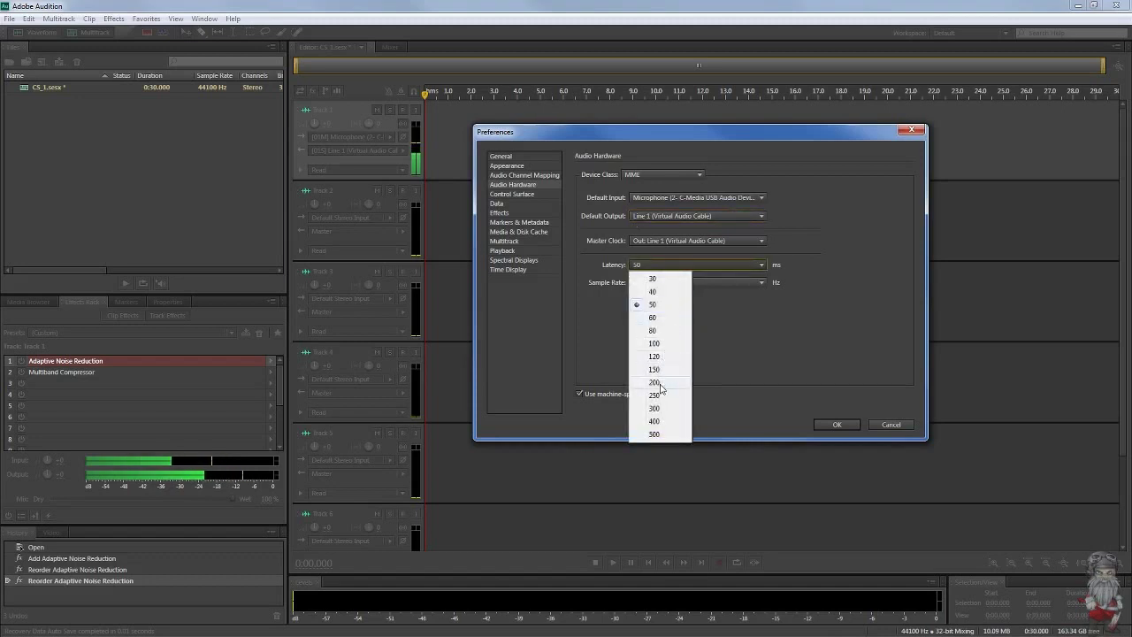
click(703, 274)
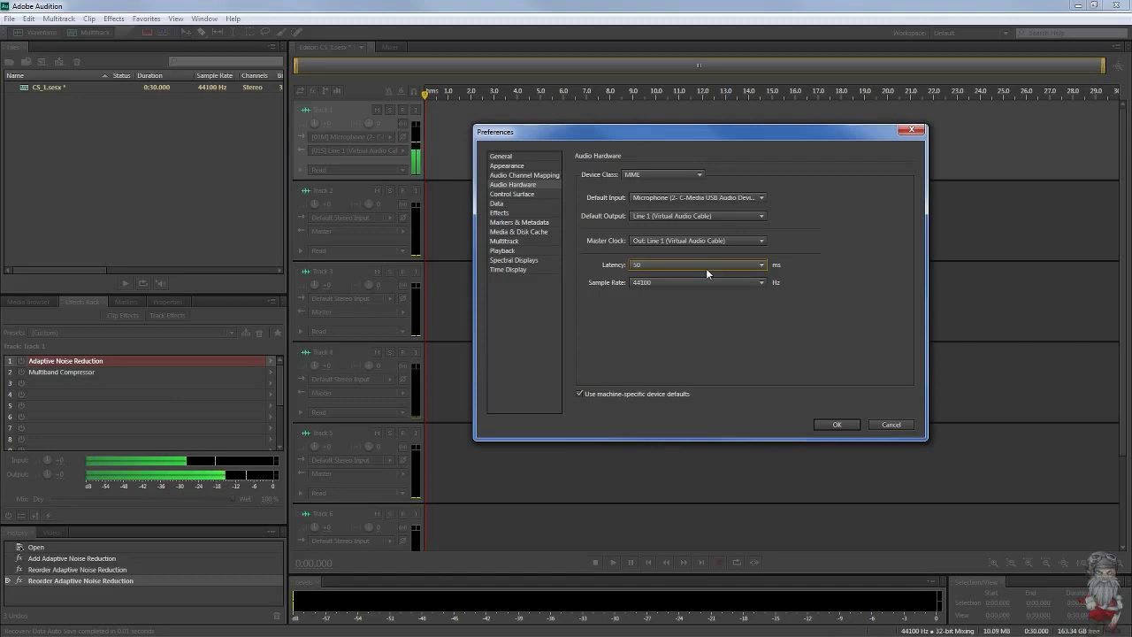
click(705, 268)
click(706, 268)
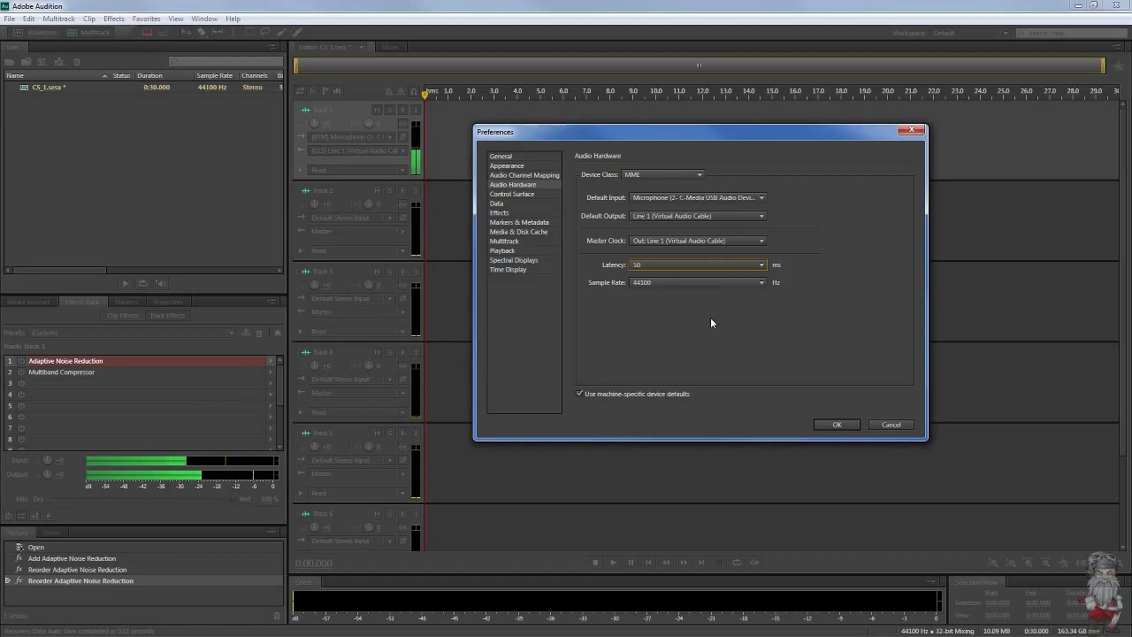
click(698, 282)
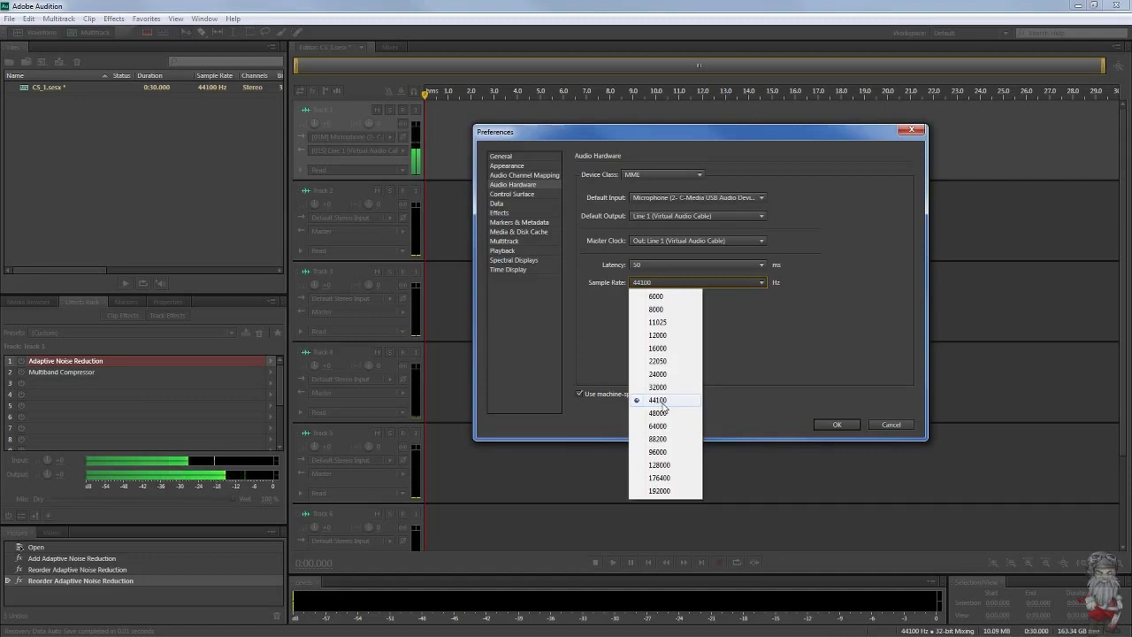
- Keep the sample rate at 44100 Hz and confirm Preferences with OK
click(716, 281)
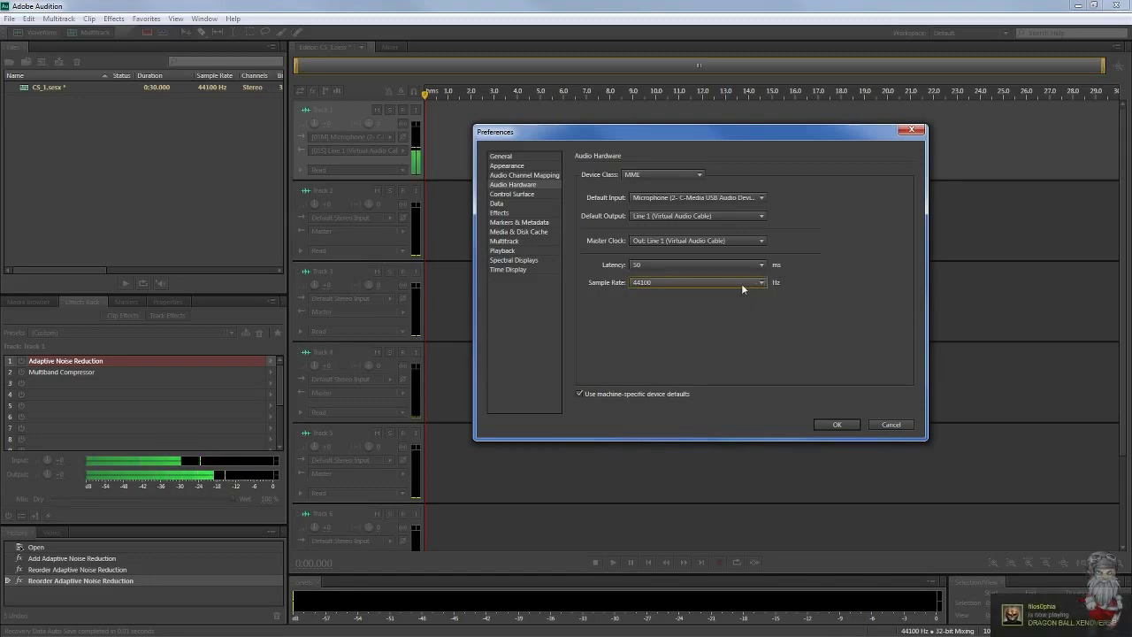
click(742, 283)
click(718, 383)
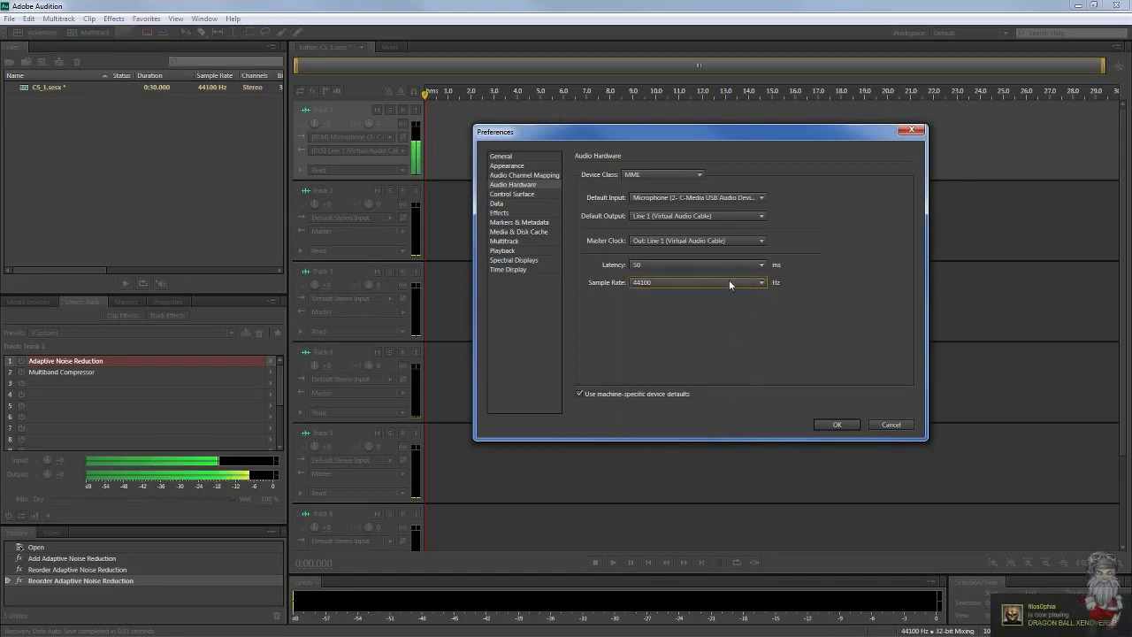
click(726, 281)
click(725, 283)
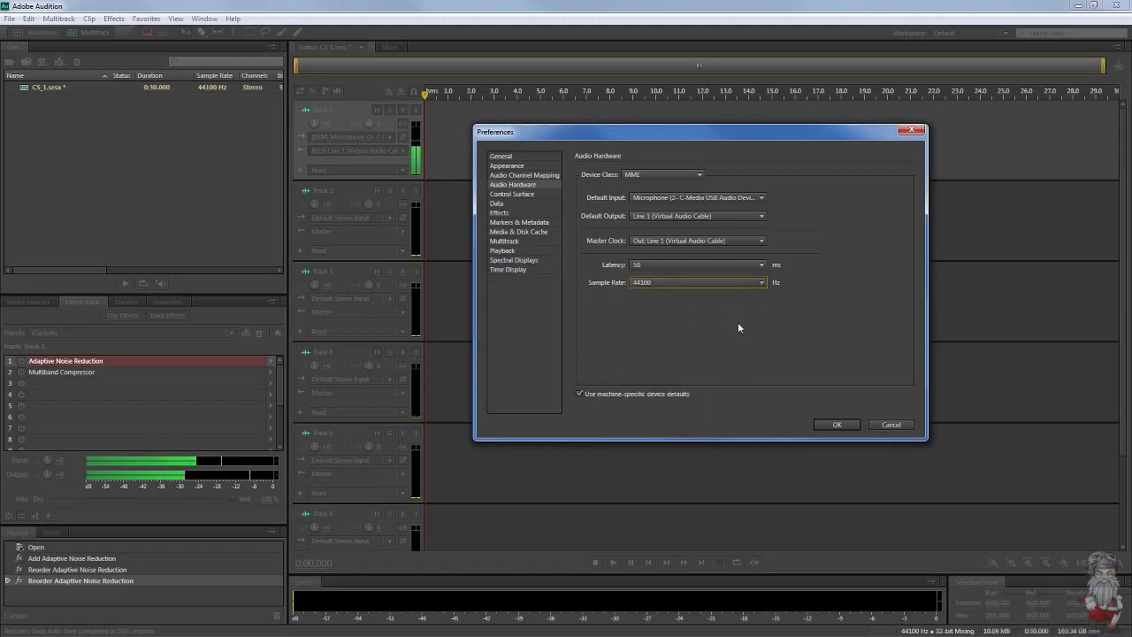
drag(723, 131, 680, 125)
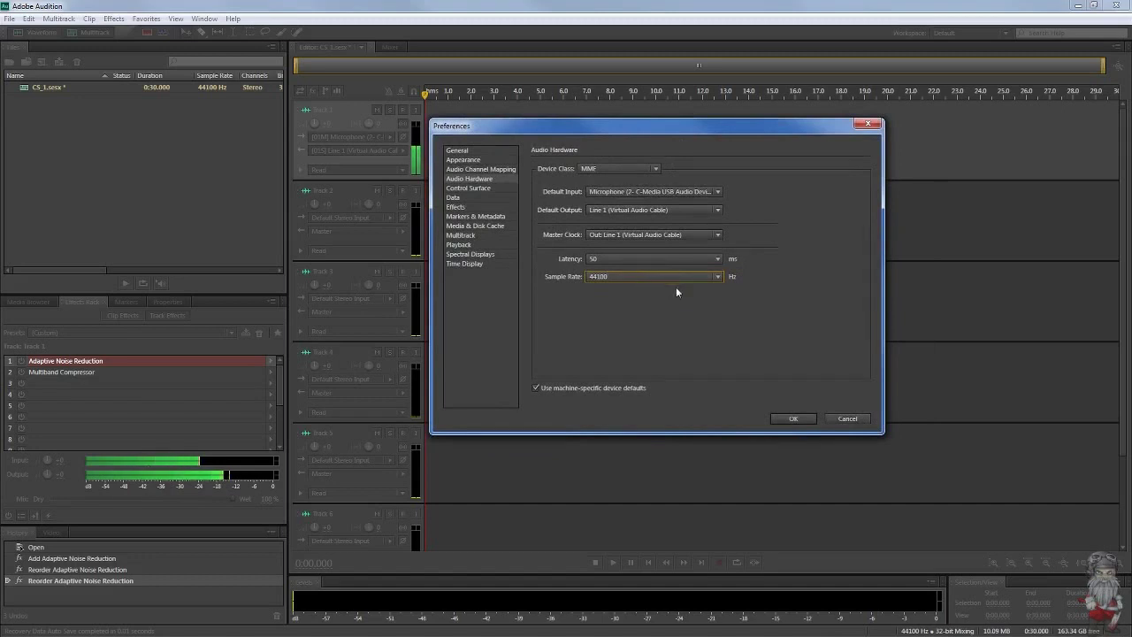
click(708, 276)
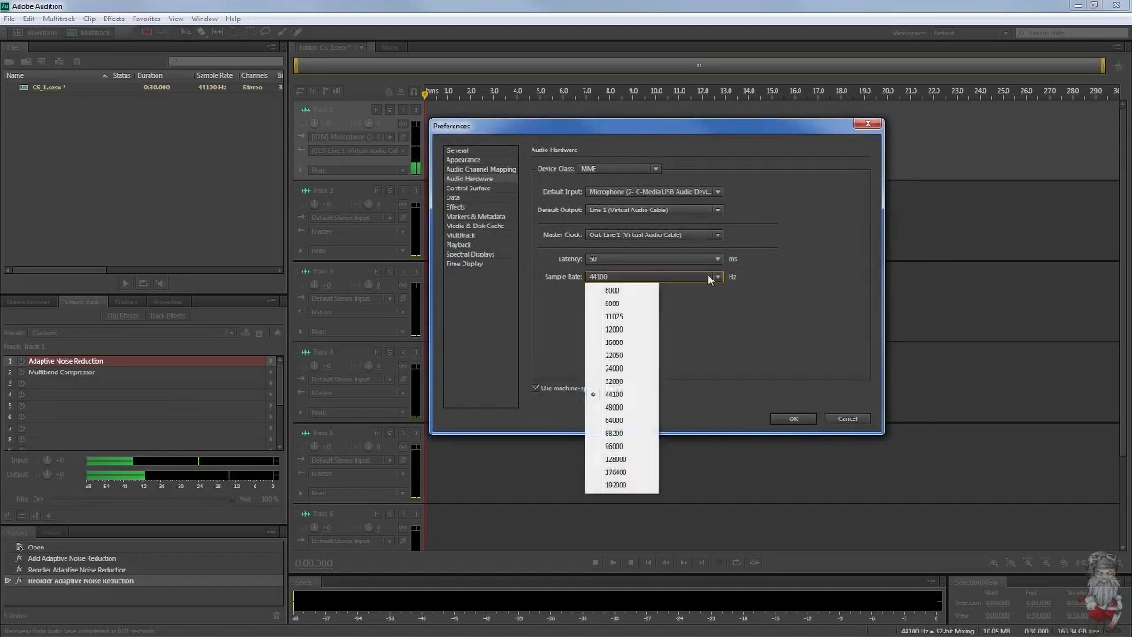
click(708, 274)
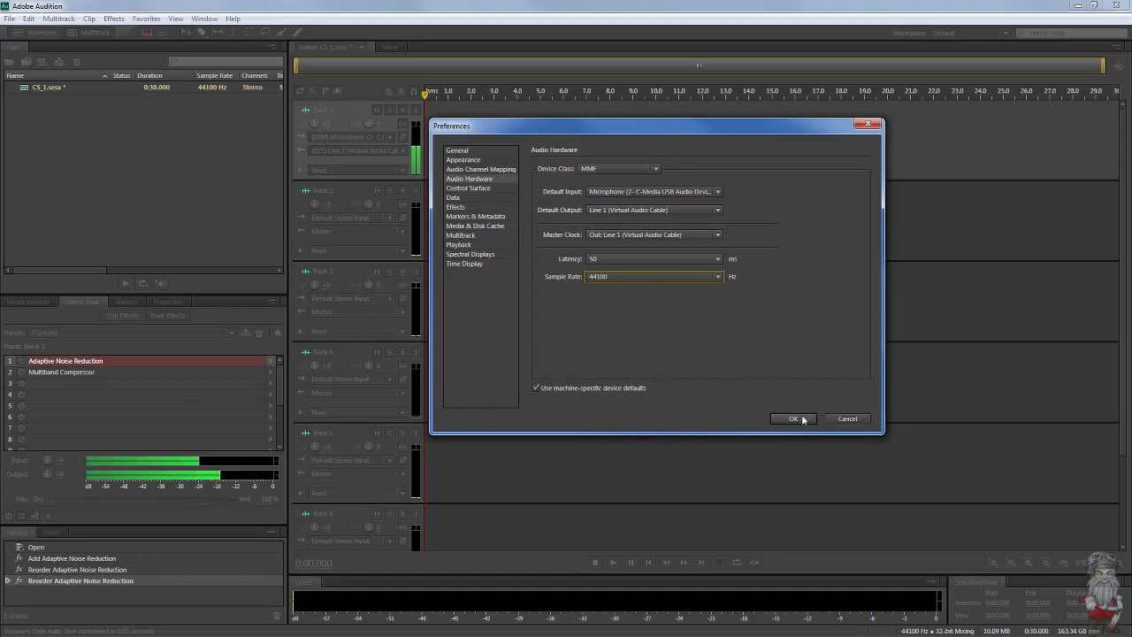
click(853, 421)
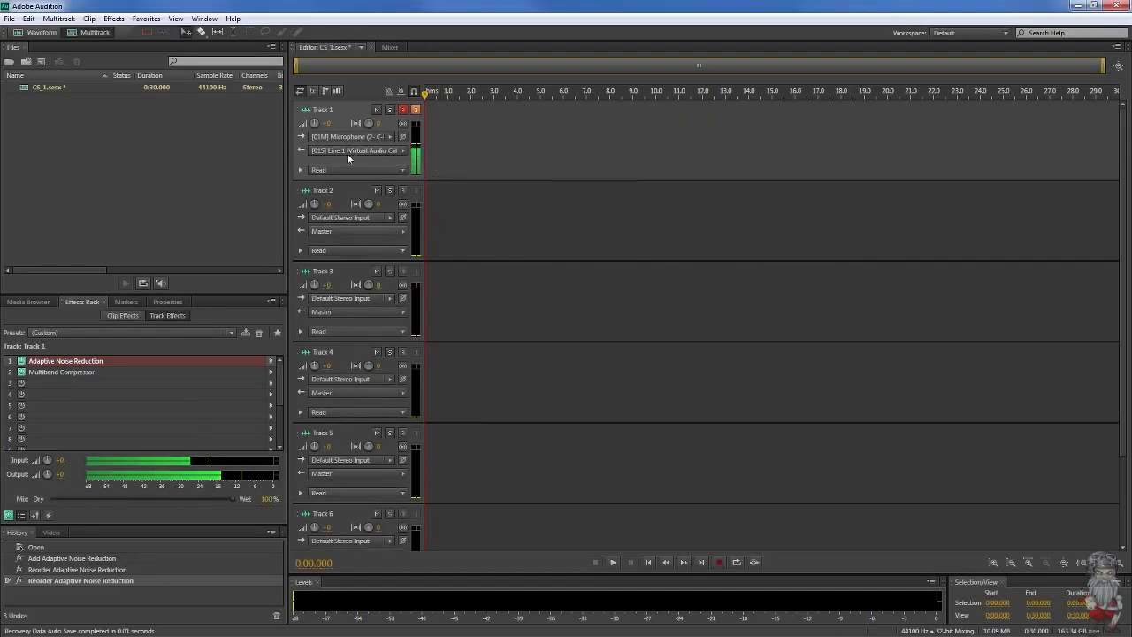
click(389, 219)
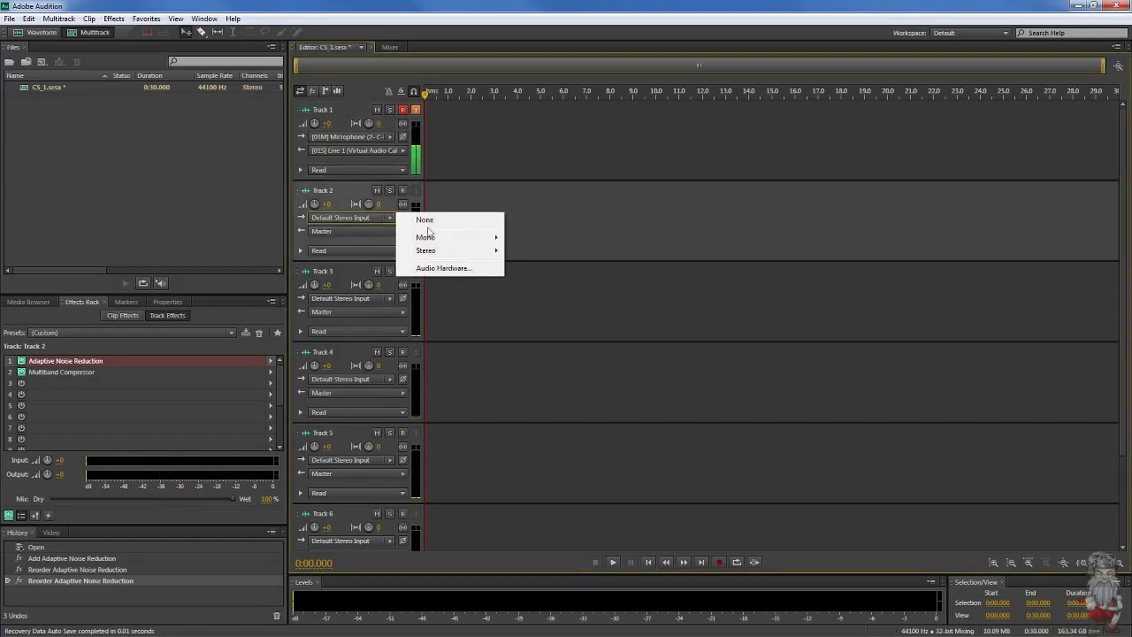
mouse_move(438, 238)
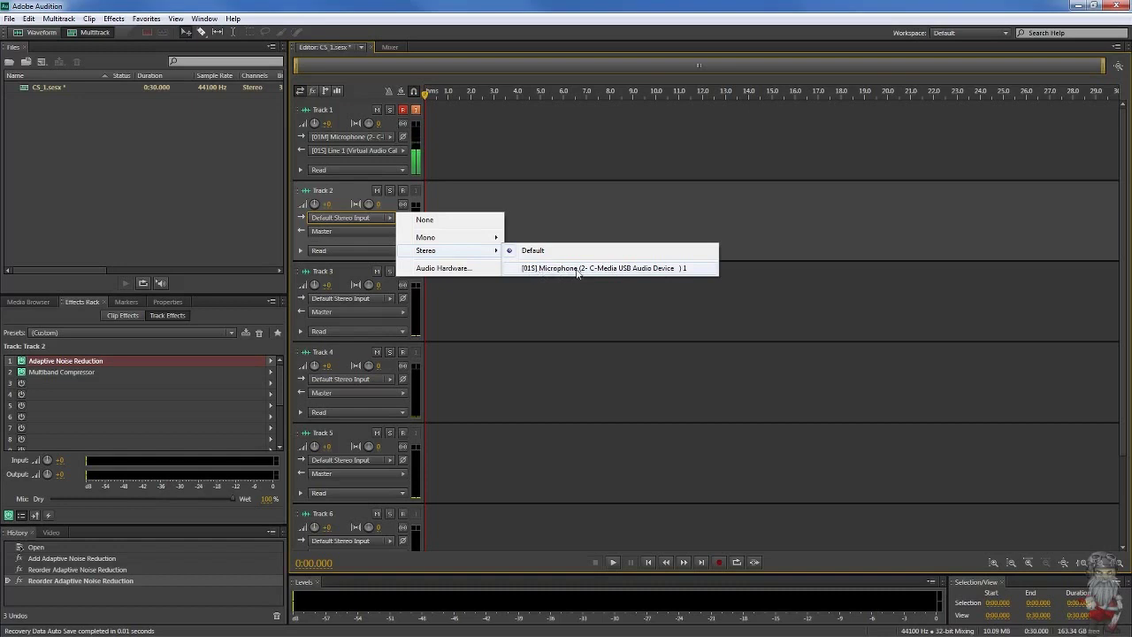
click(657, 212)
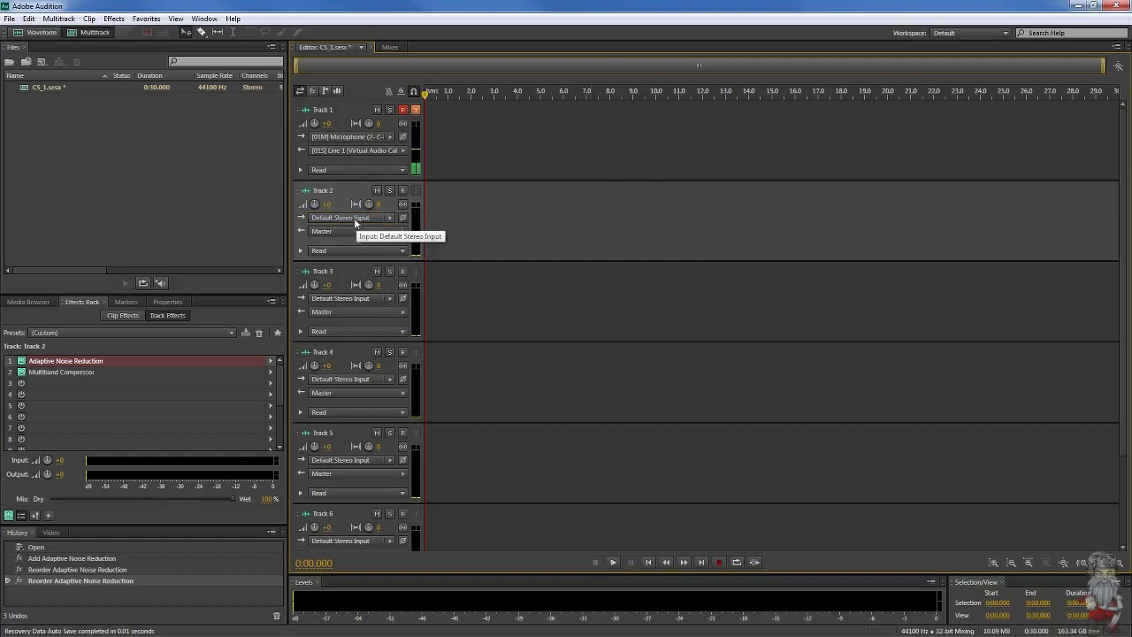
click(387, 232)
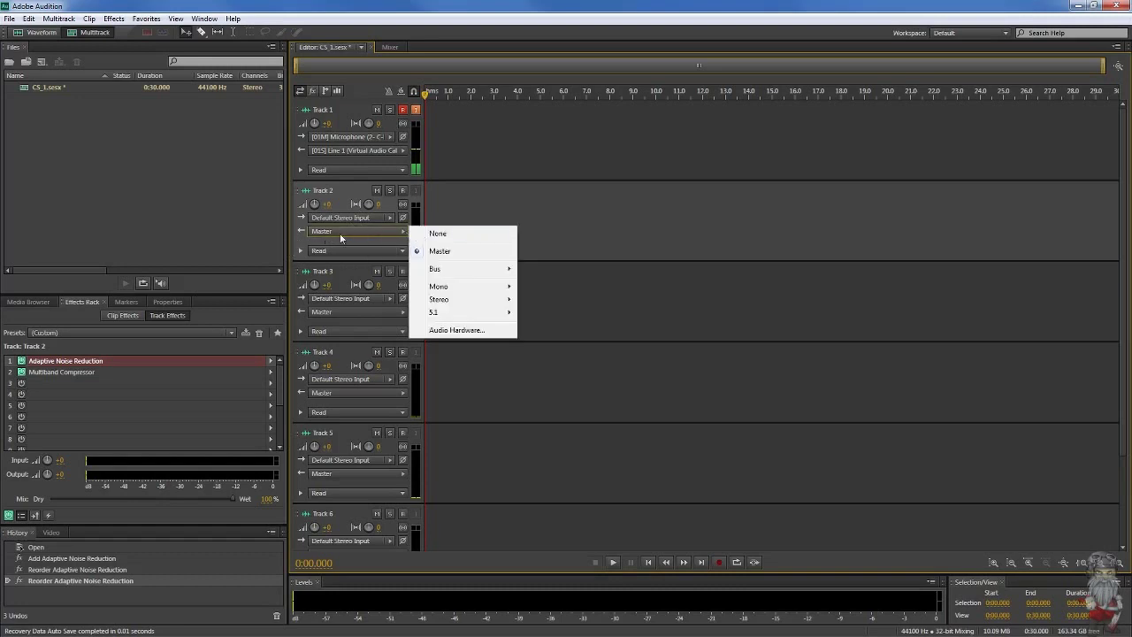
mouse_move(461, 301)
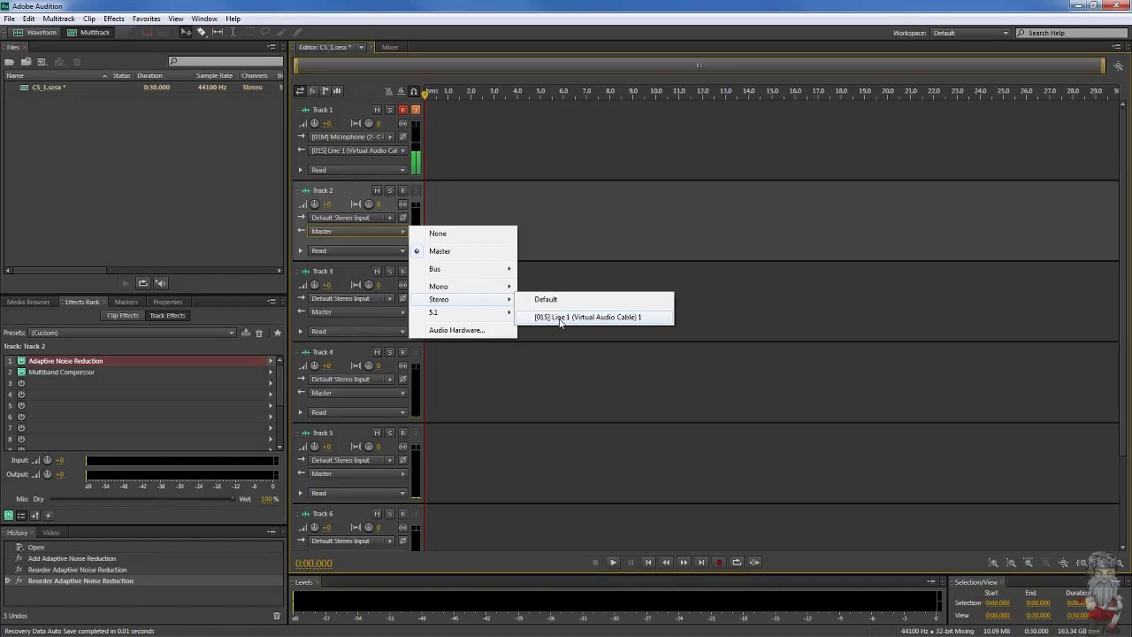
key(Escape)
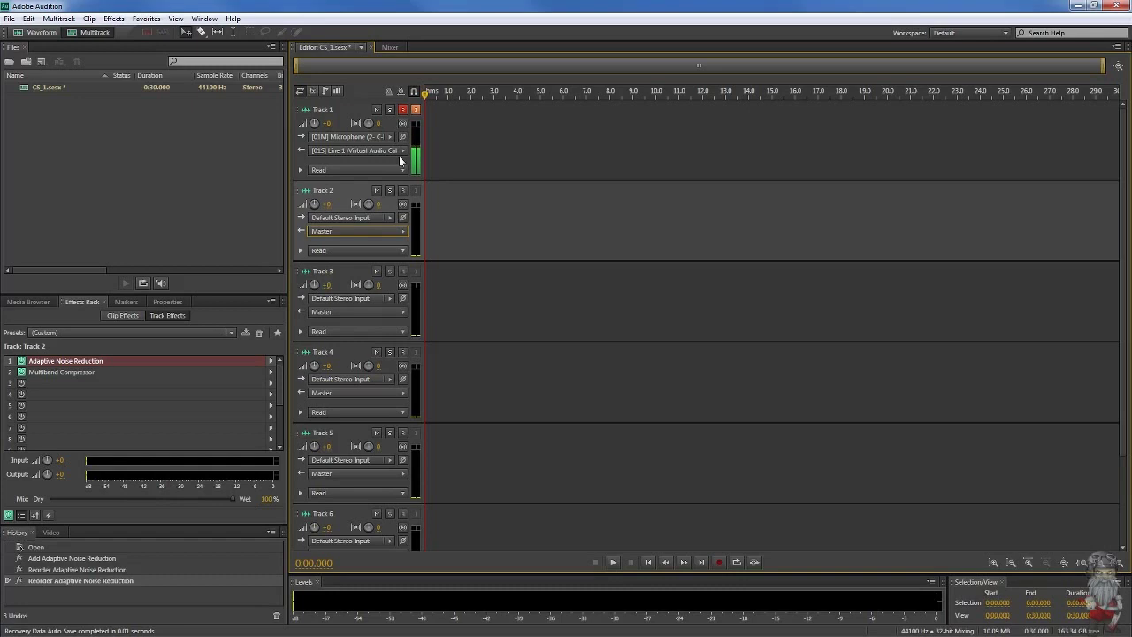
click(65, 371)
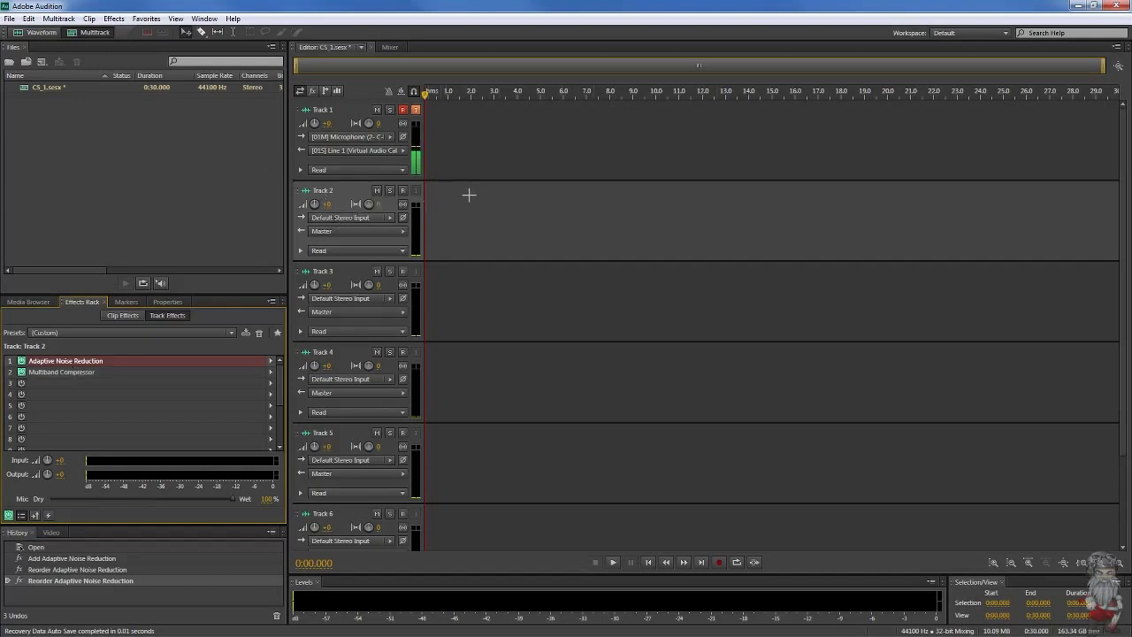
- Arm Track 1 for recording and turn on live monitoring of its microphone input
click(402, 111)
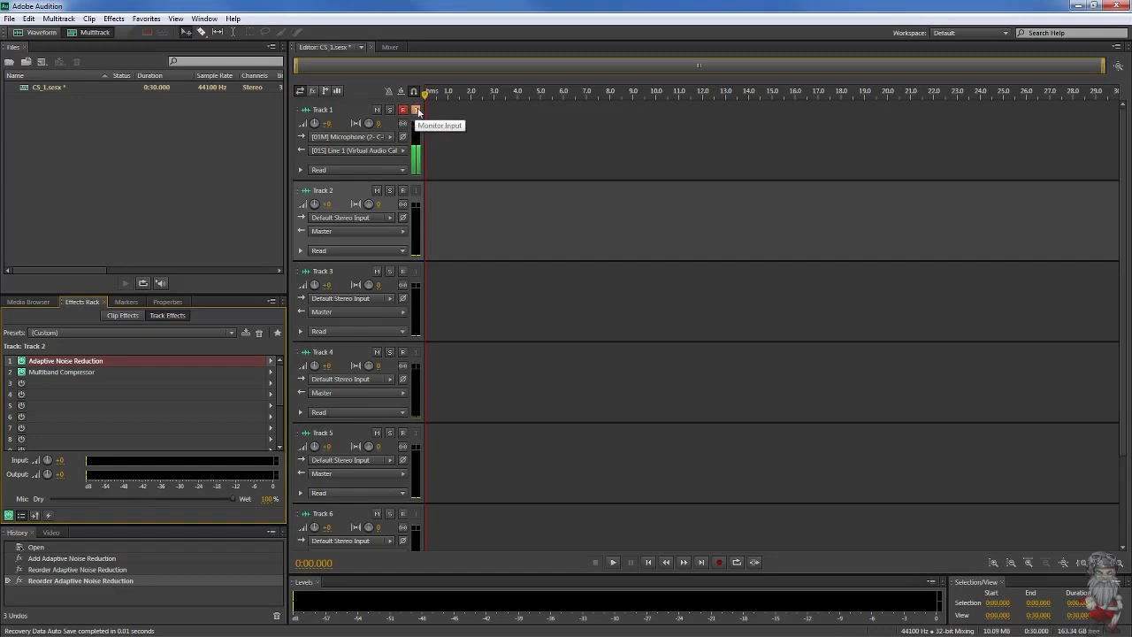
click(416, 110)
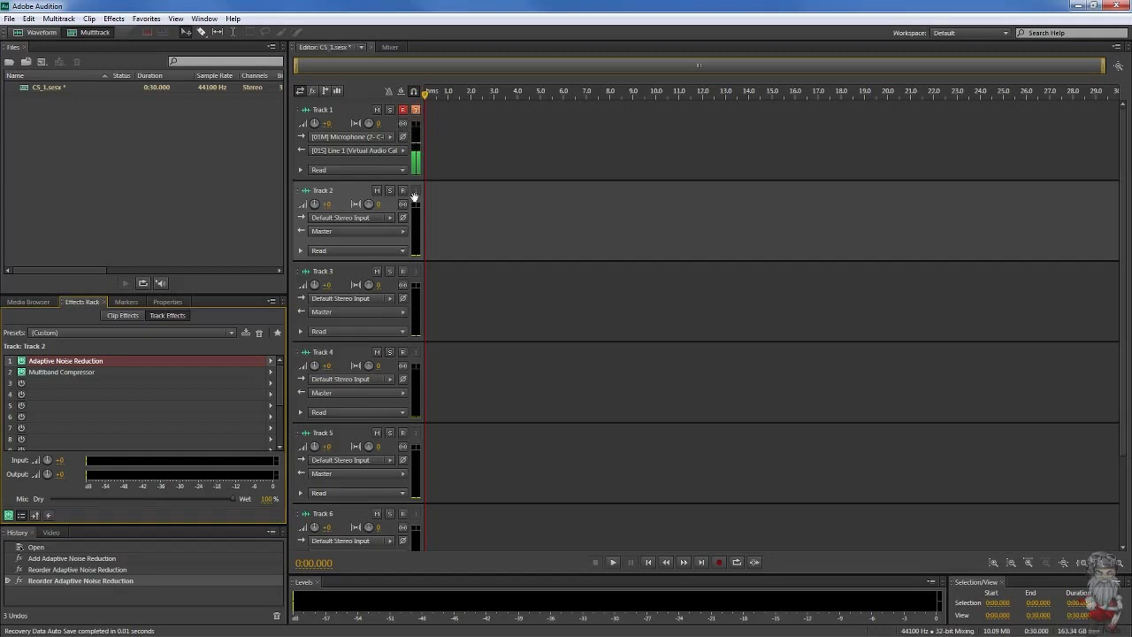
click(416, 111)
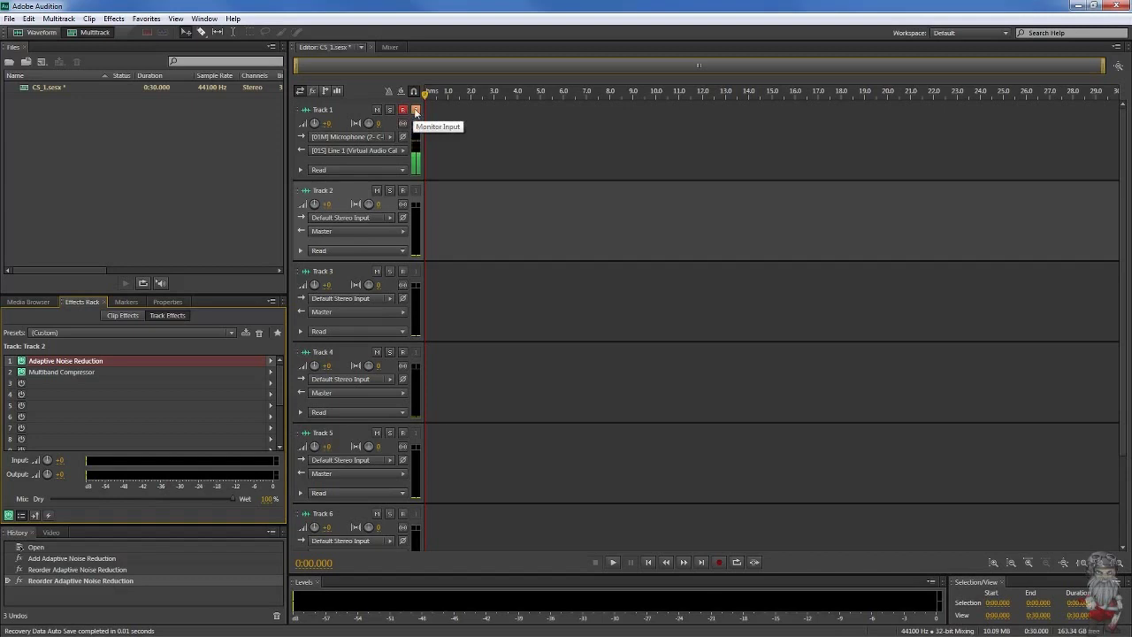
- Try Track 2's arm and monitor buttons, leave Track 2 unarmed, then reselect Track 1
click(403, 191)
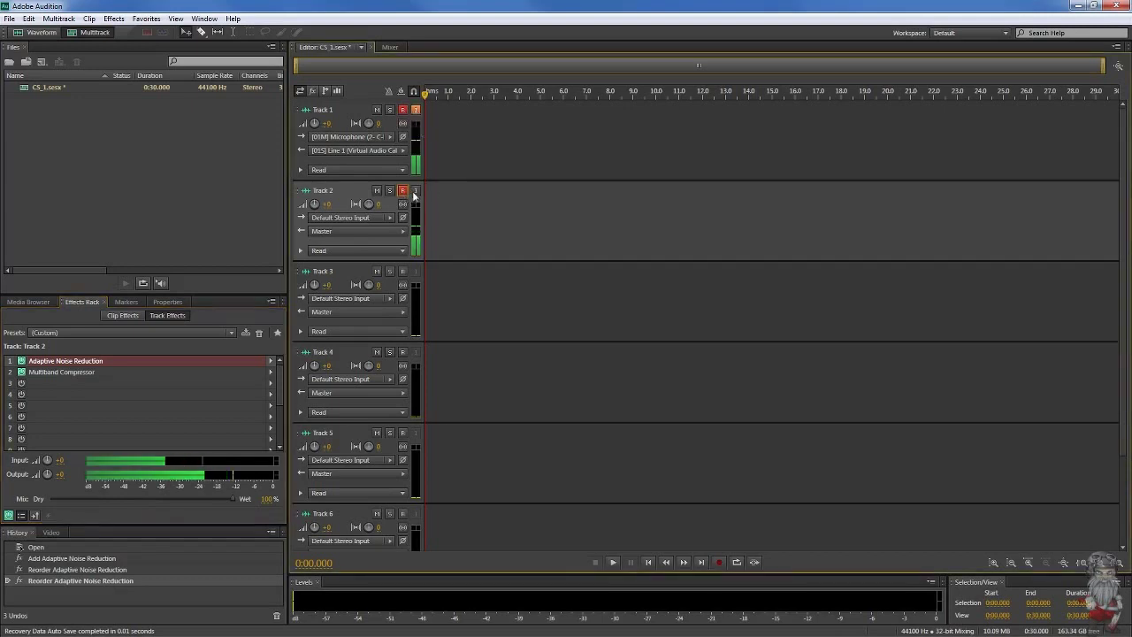
click(404, 191)
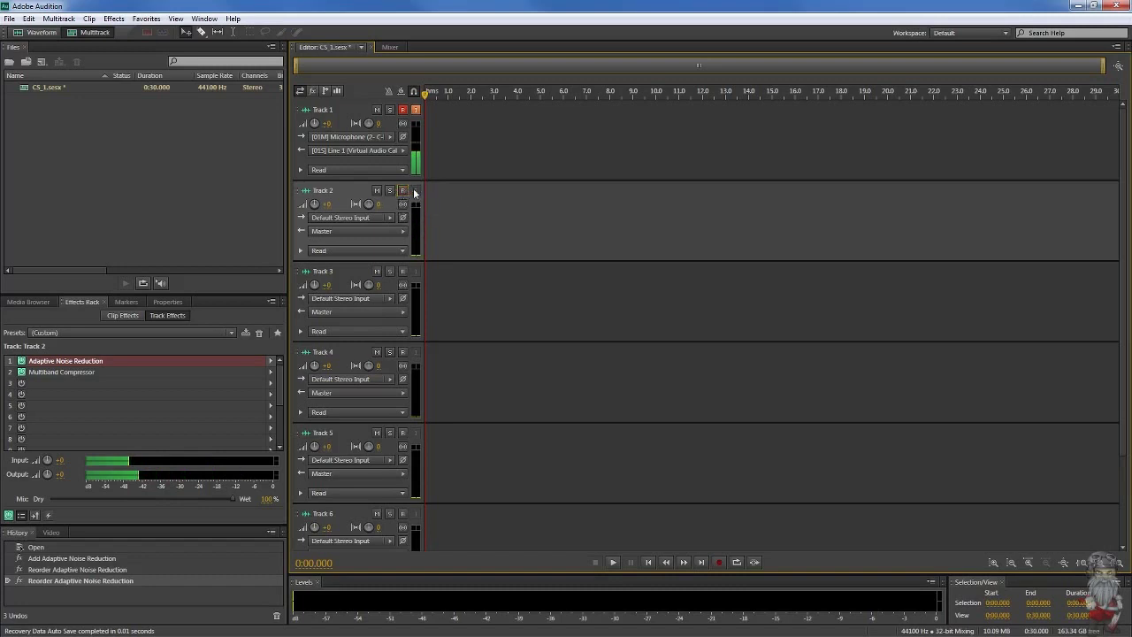
click(403, 191)
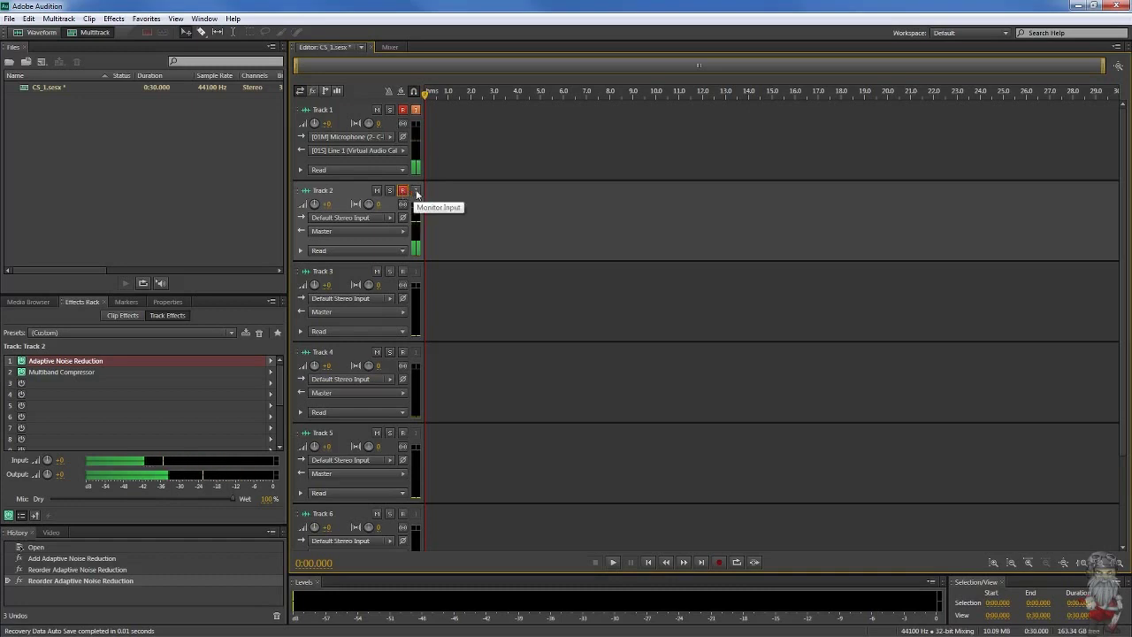
click(418, 194)
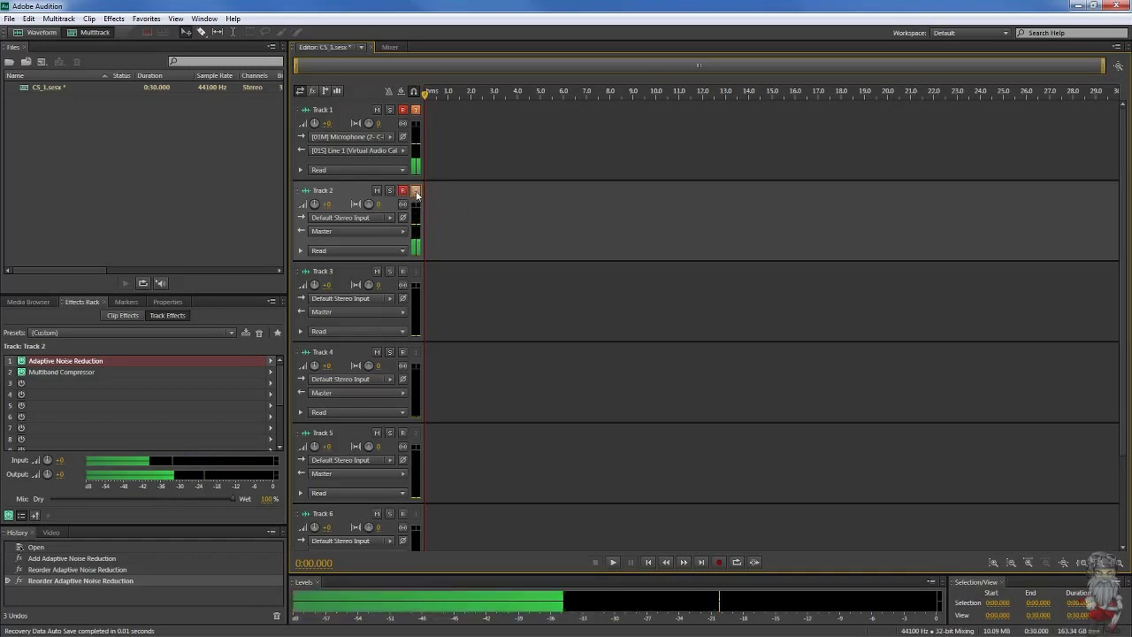
click(417, 193)
click(404, 191)
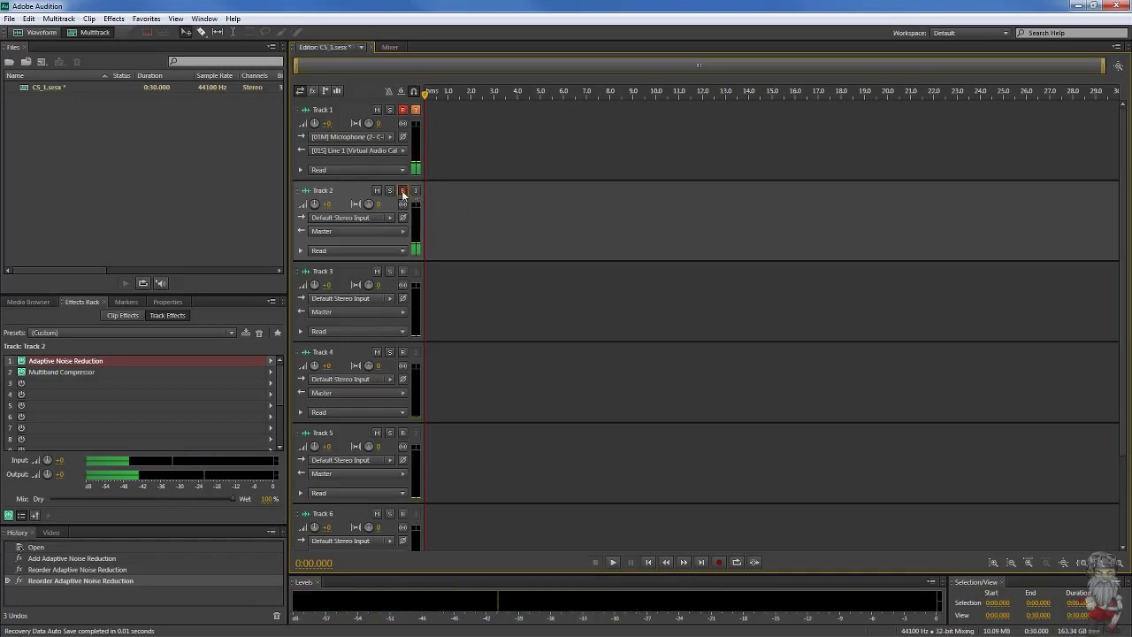
click(352, 116)
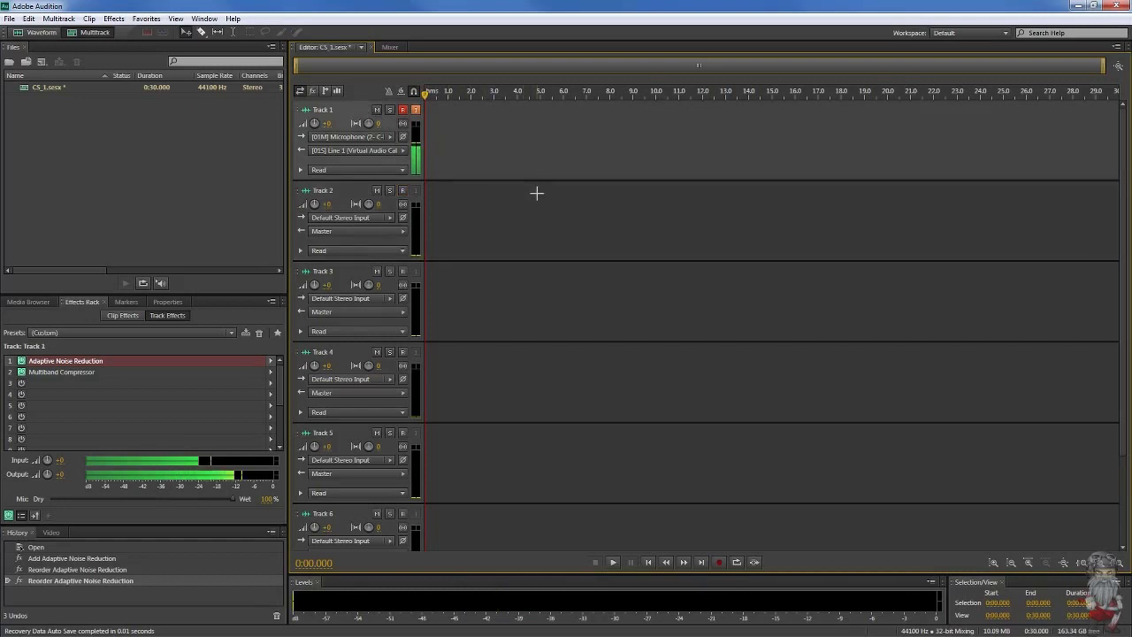